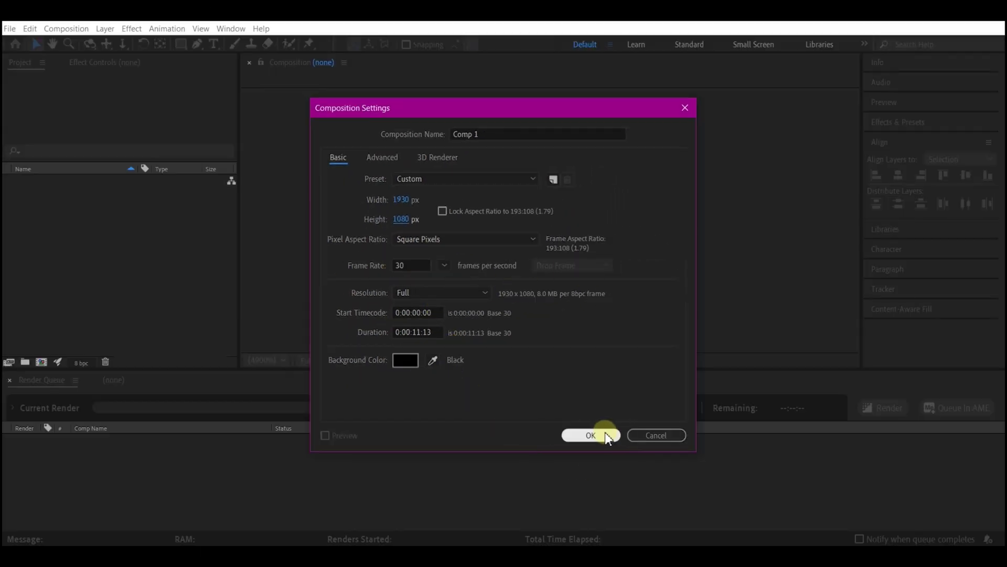
- Confirm Comp 1's settings and add a black comp-sized solid layer named bg
click(605, 436)
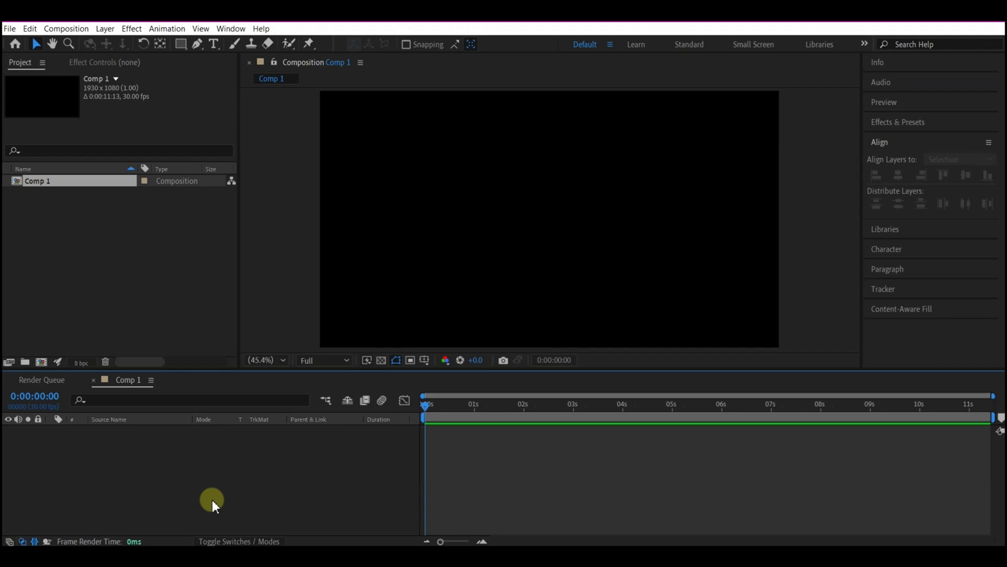
right_click(219, 500)
mouse_move(223, 364)
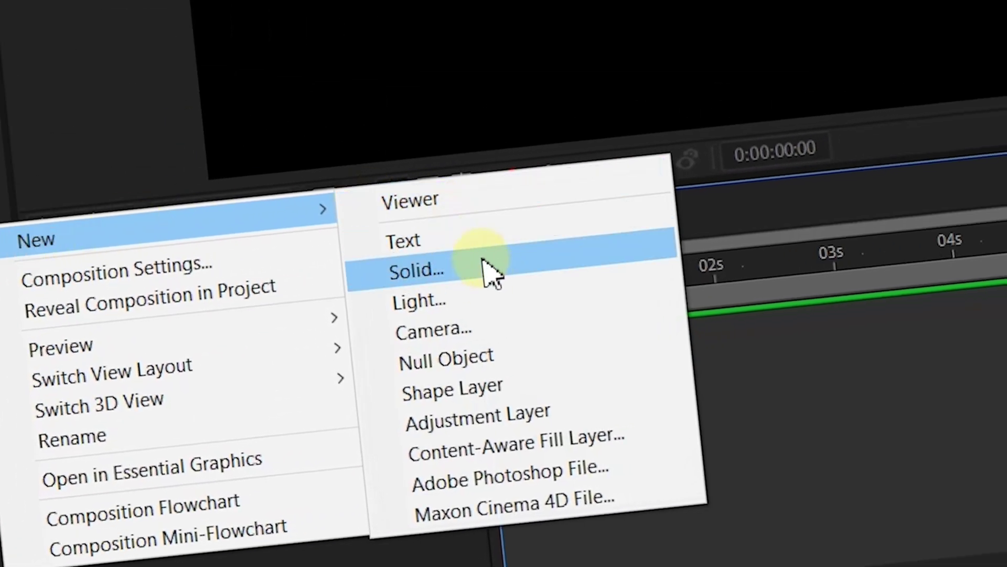
click(483, 260)
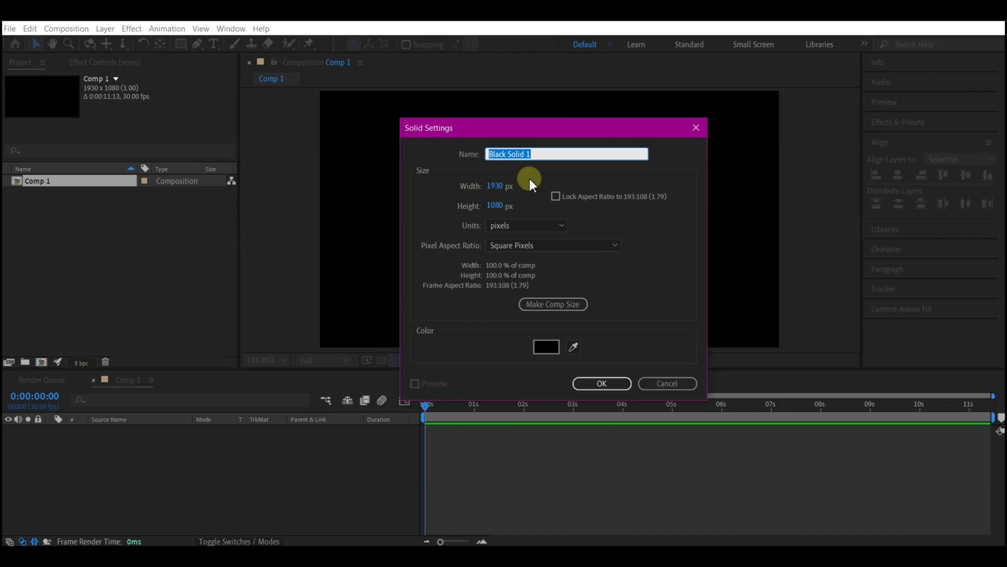
text(bg)
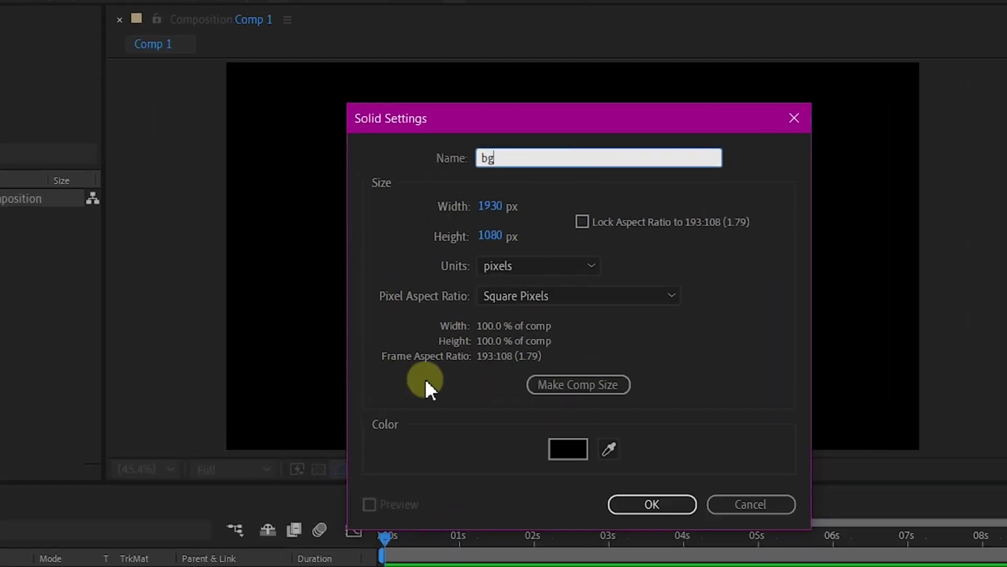
click(574, 389)
click(664, 505)
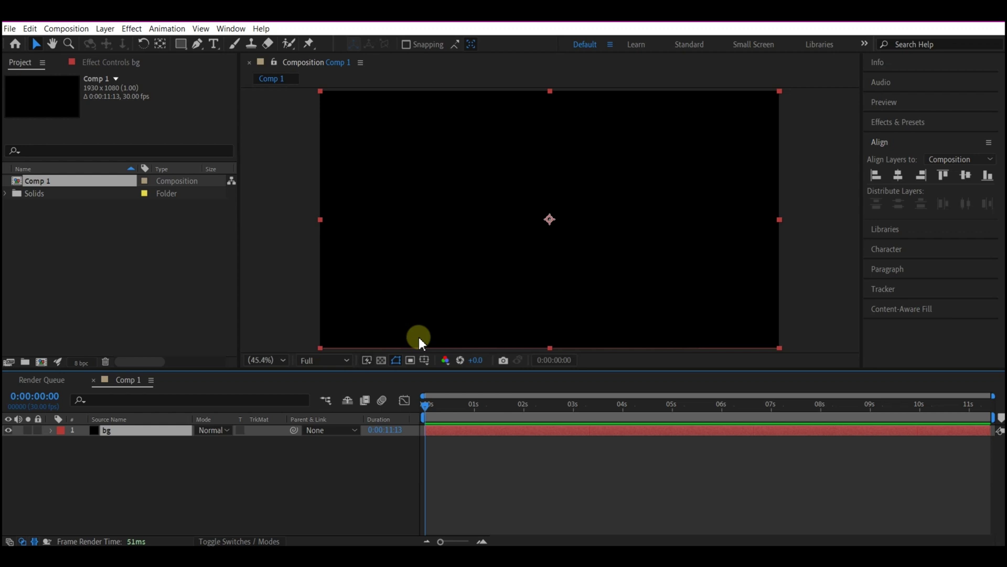
- Apply Gradient Ramp to bg with a dark navy start colour and dark purple end colour
key(ctrl+space)
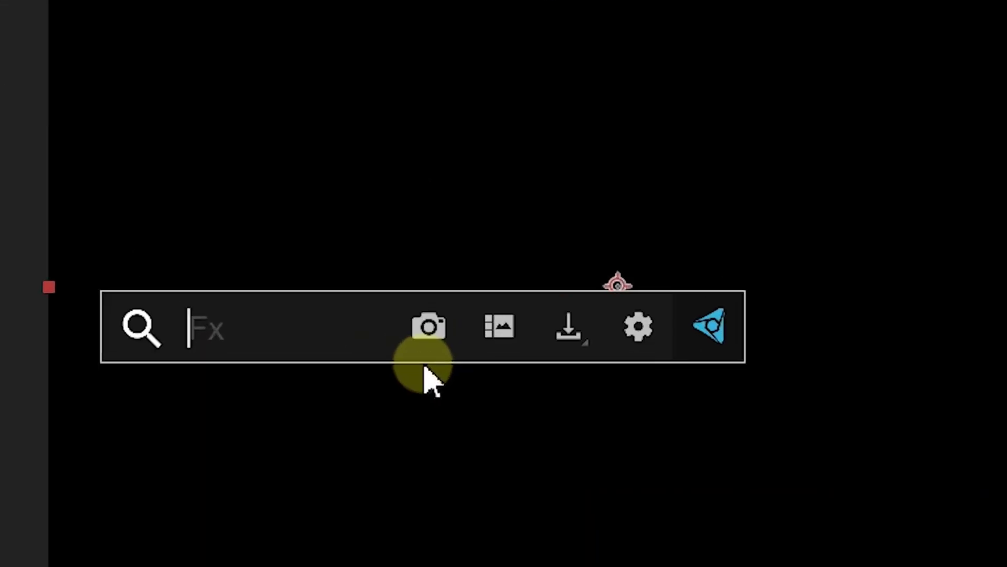
text(ramp)
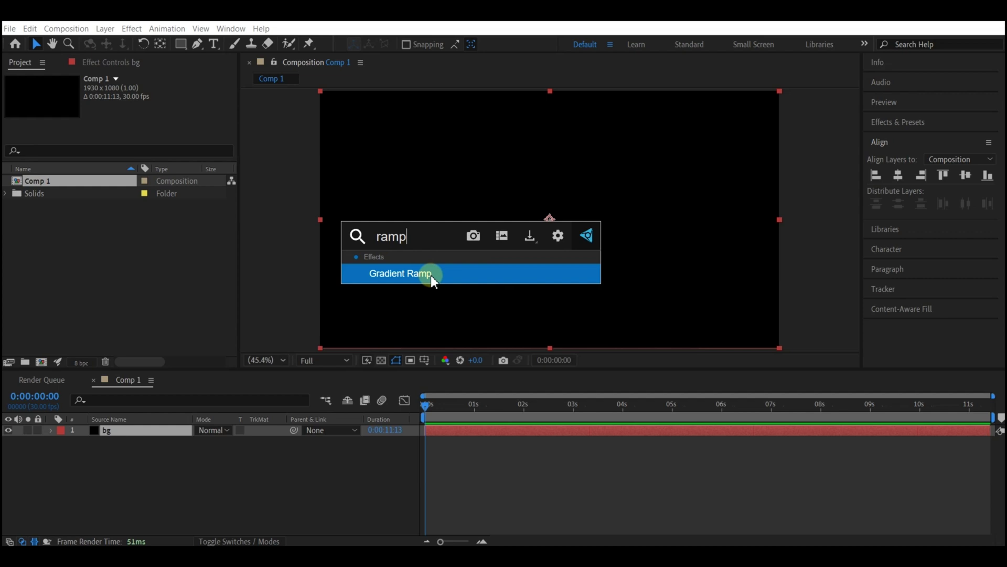
click(430, 275)
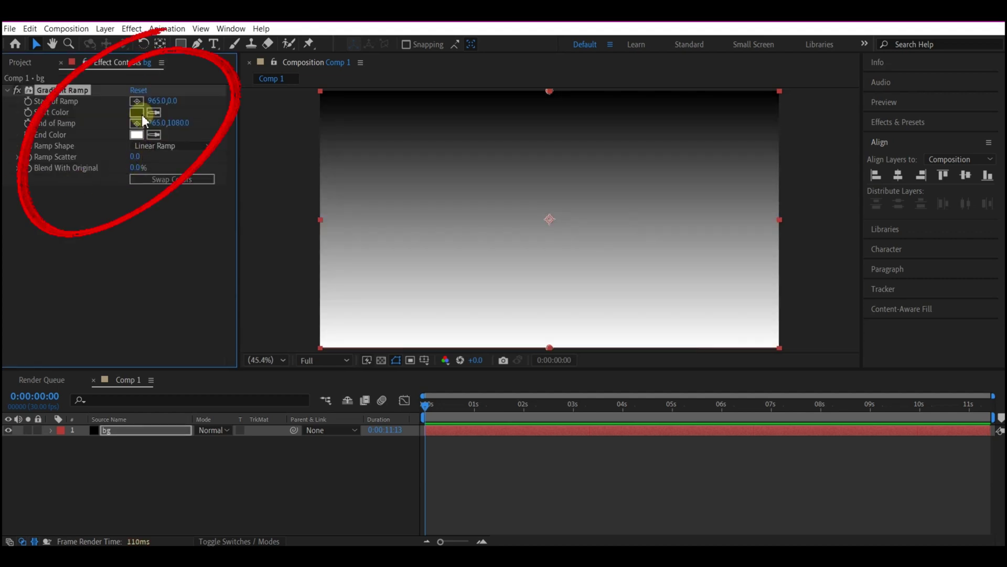
click(137, 113)
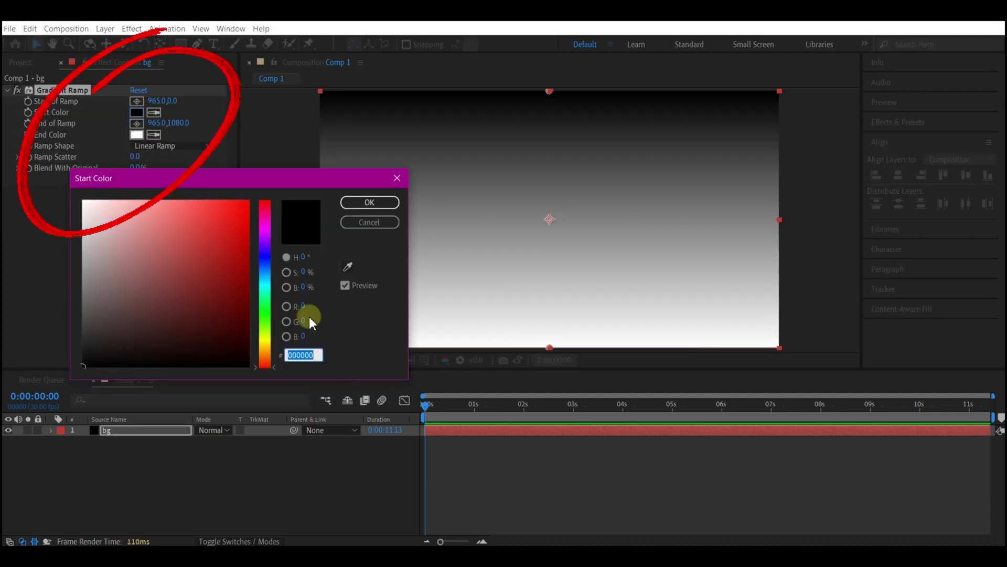
click(266, 252)
click(369, 203)
click(137, 135)
click(265, 240)
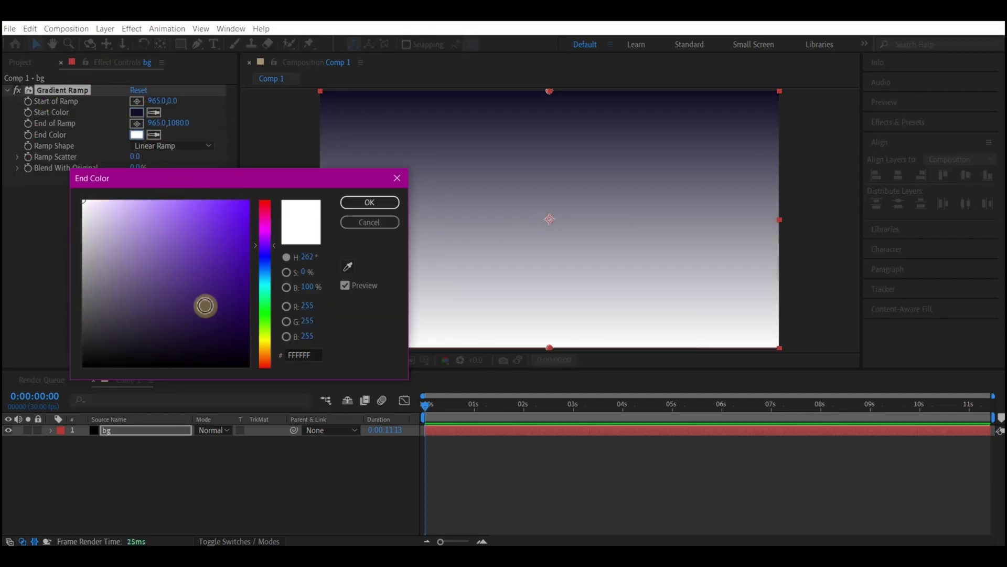
click(208, 334)
click(368, 203)
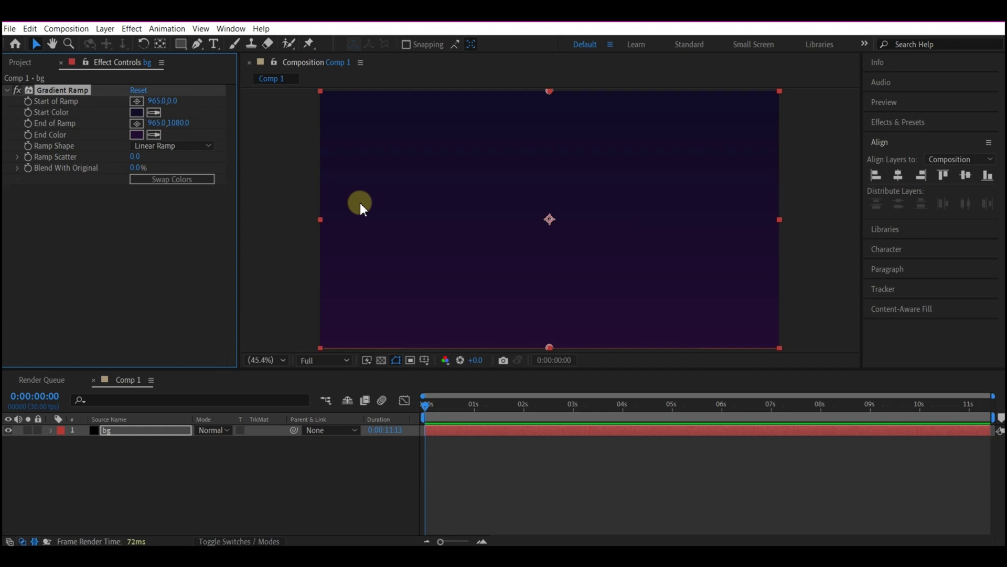
- Duplicate the bg layer and rename the copy grid
click(143, 430)
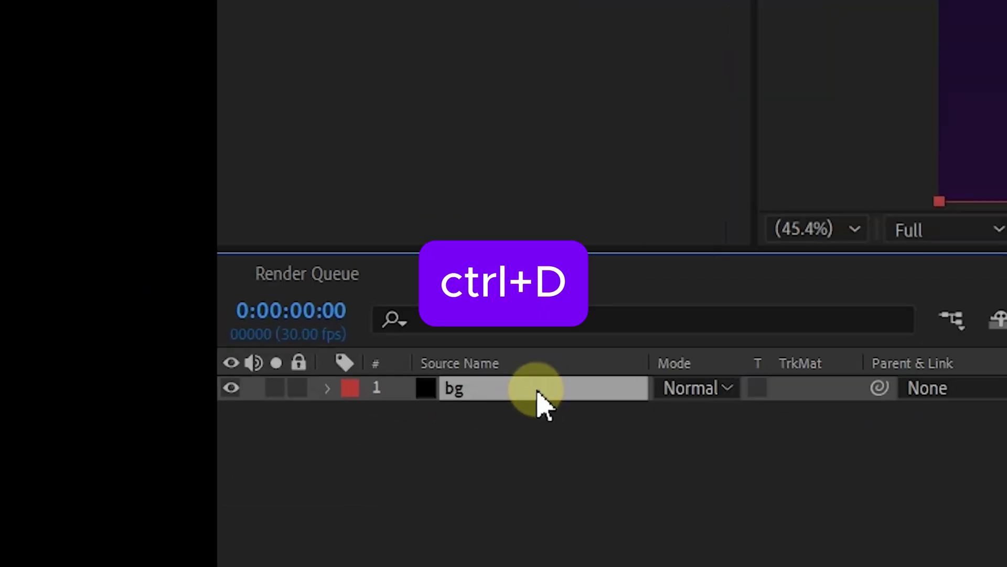
key(ctrl+d)
key(Return)
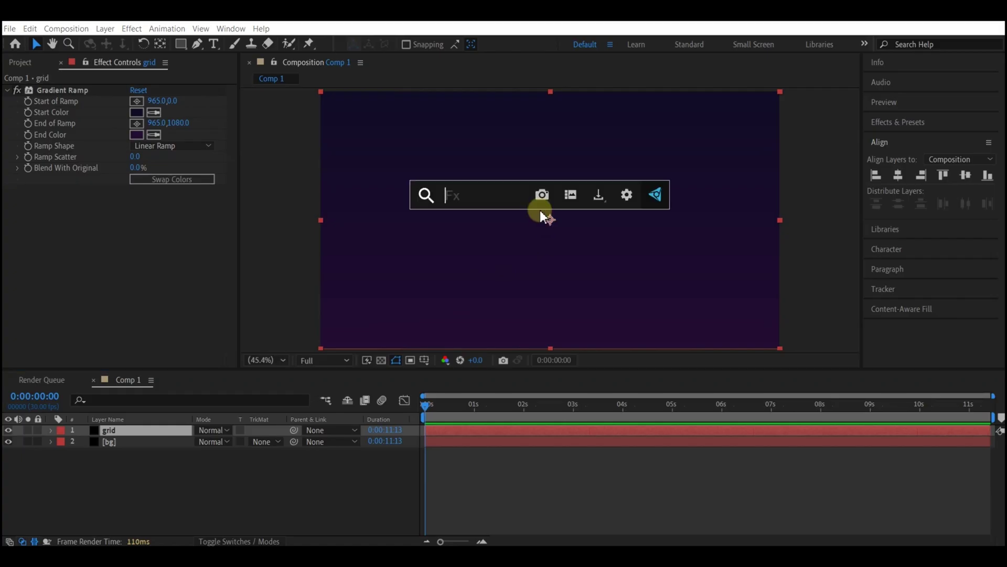
text(grid)
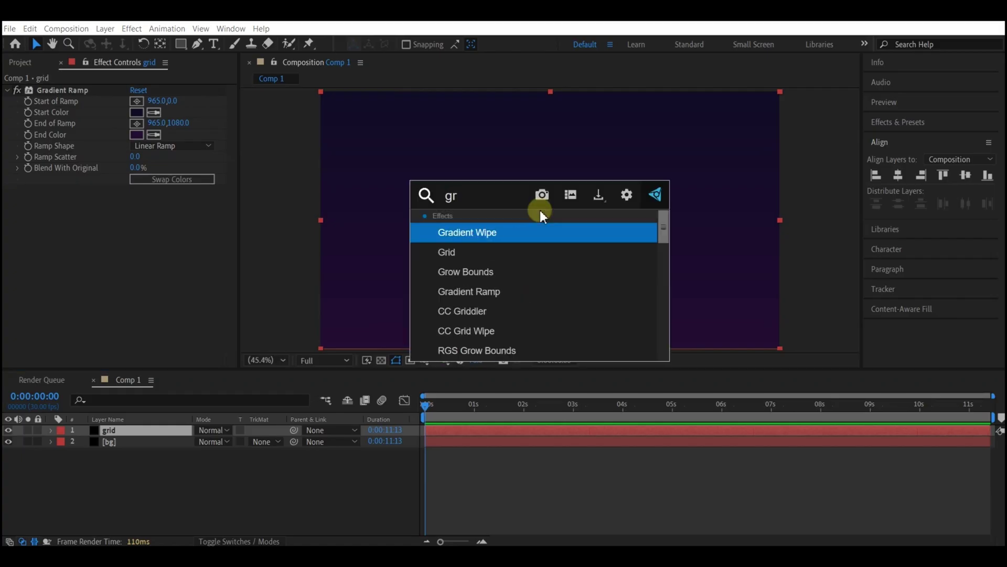
- Apply a Grid effect sized by Width & Height Sliders at 90 by 90
click(464, 231)
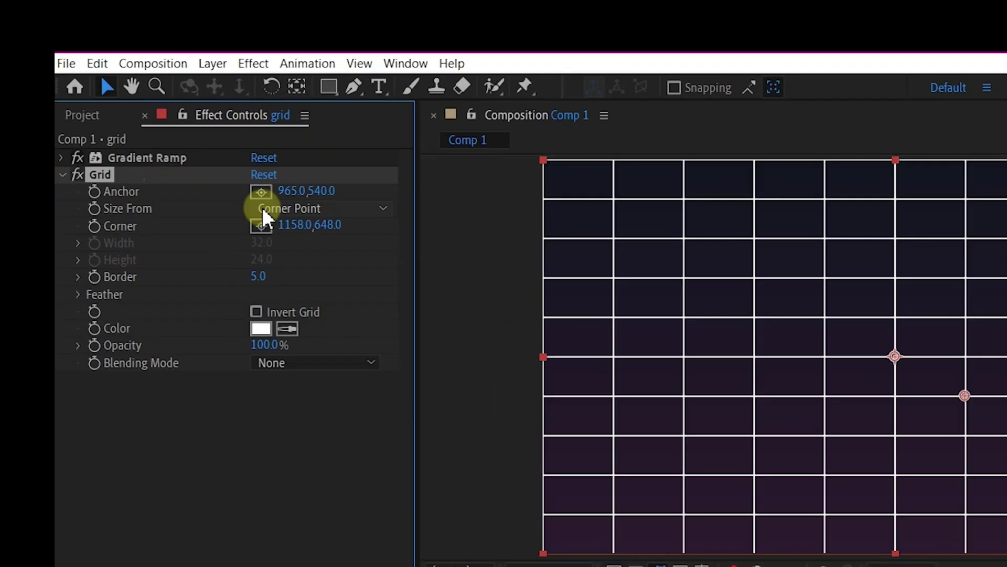
click(167, 124)
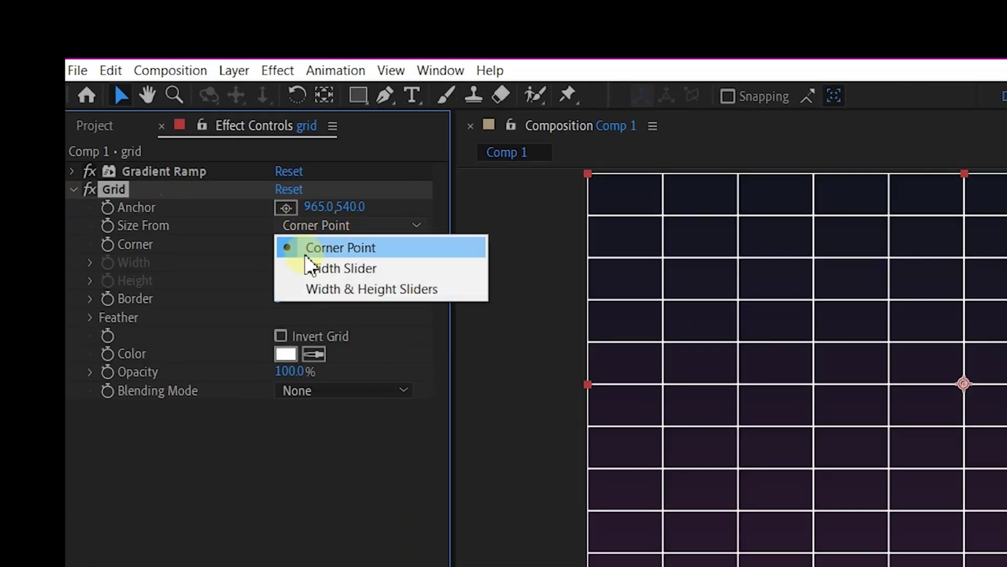
click(354, 286)
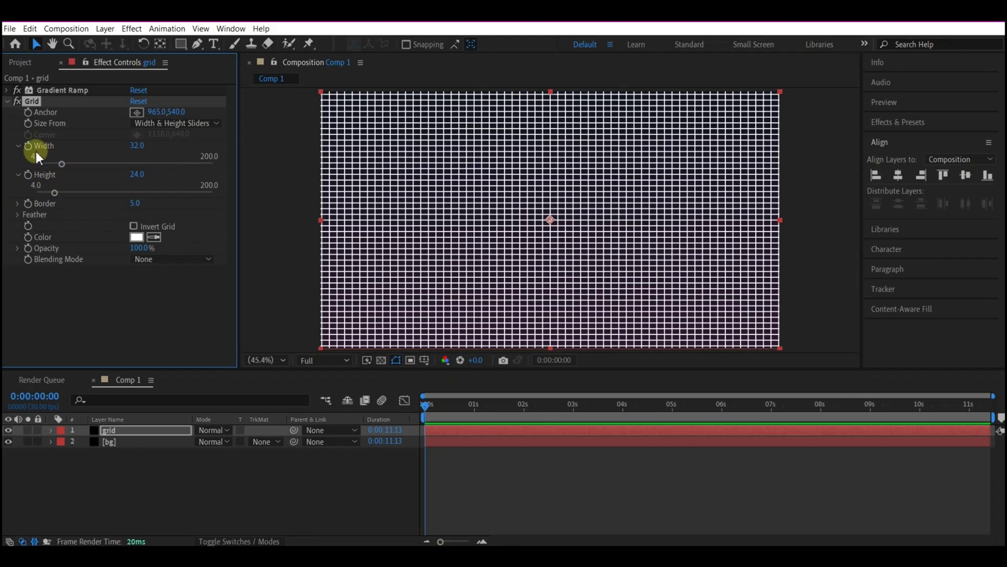
click(137, 146)
text(90)
click(137, 174)
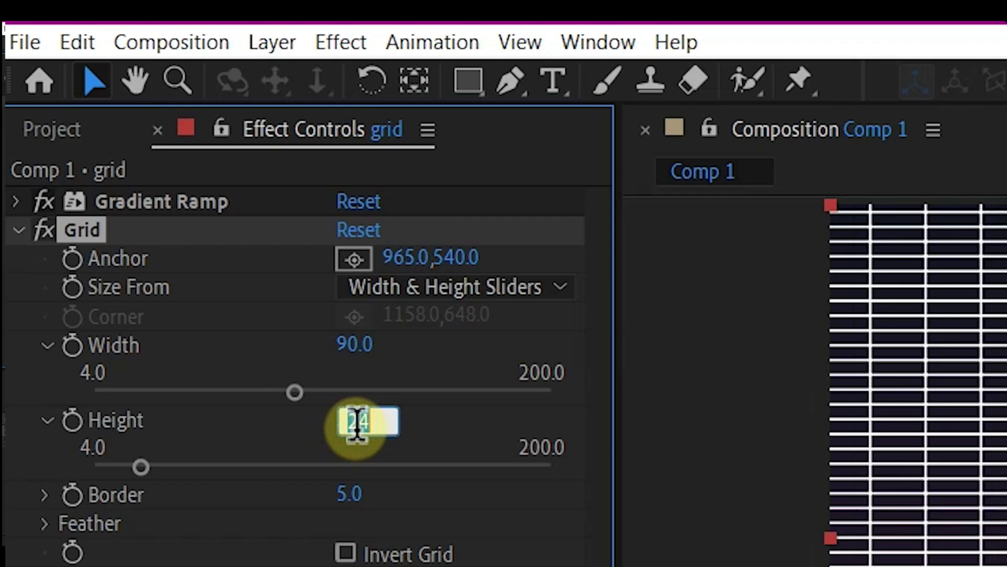
text(90)
key(Return)
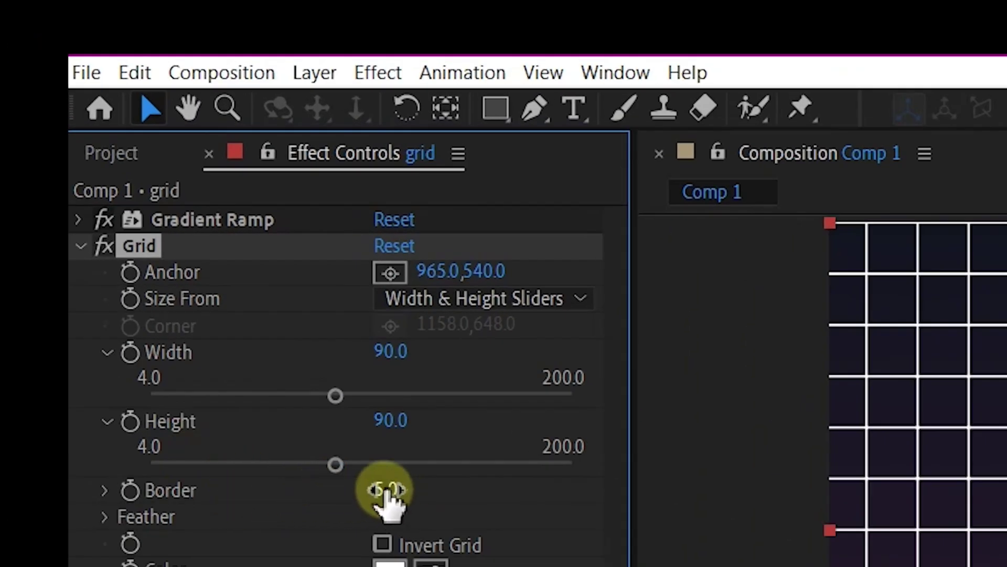
- Set the grid border to 1.0 and the feather width and height to 0.5
click(388, 491)
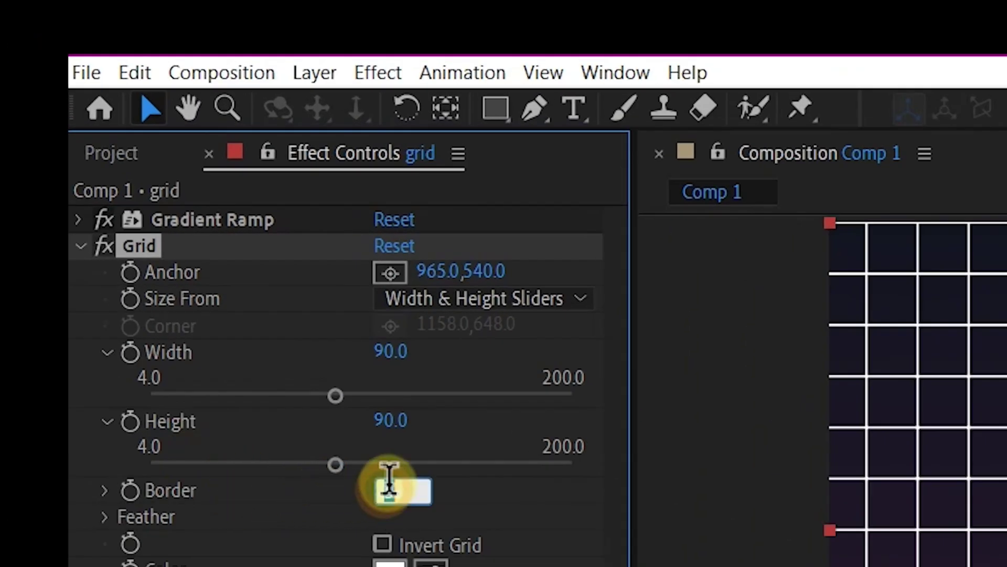
text(1)
key(Return)
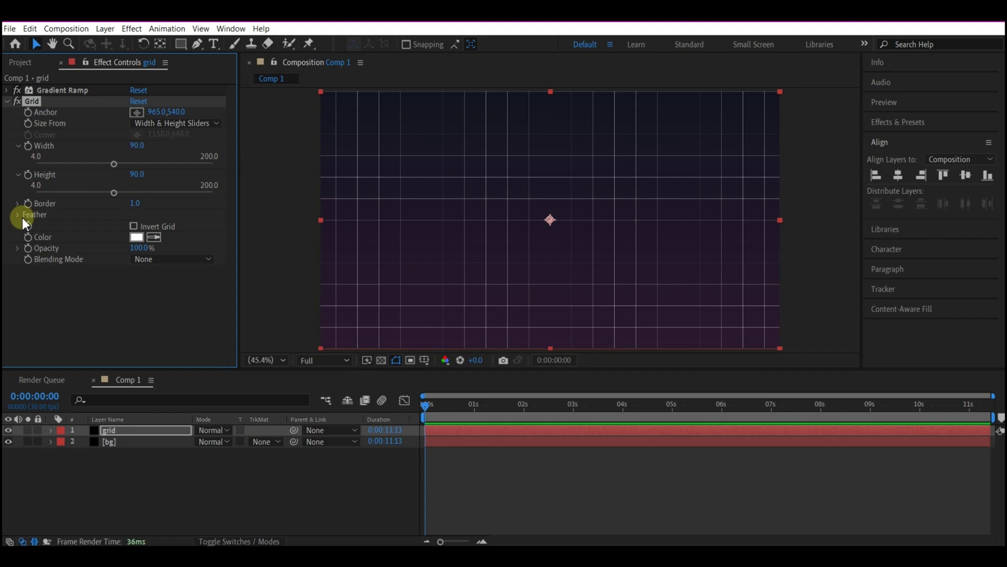
click(18, 216)
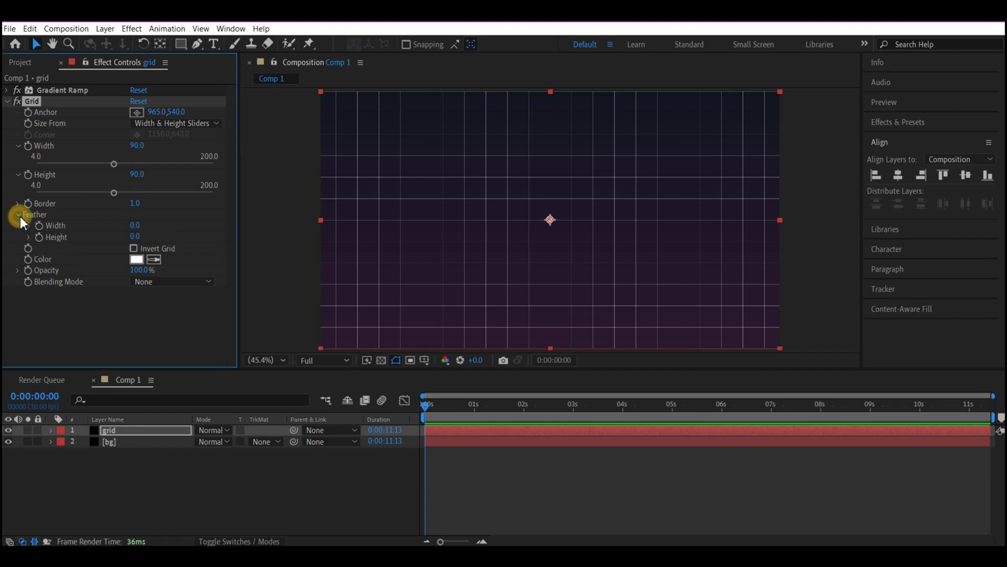
click(135, 226)
text(0.5)
click(138, 237)
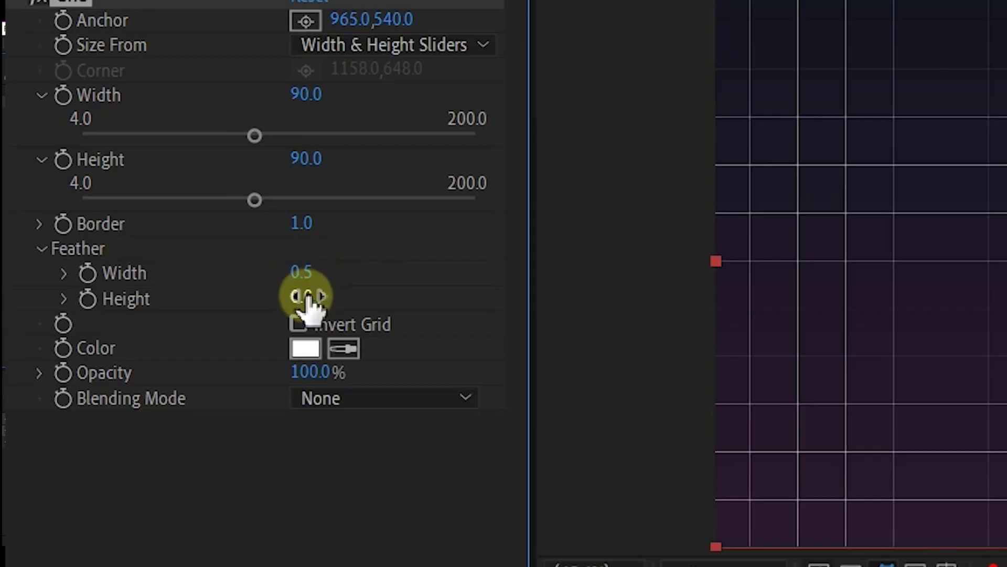
text(0.)
click(996, 446)
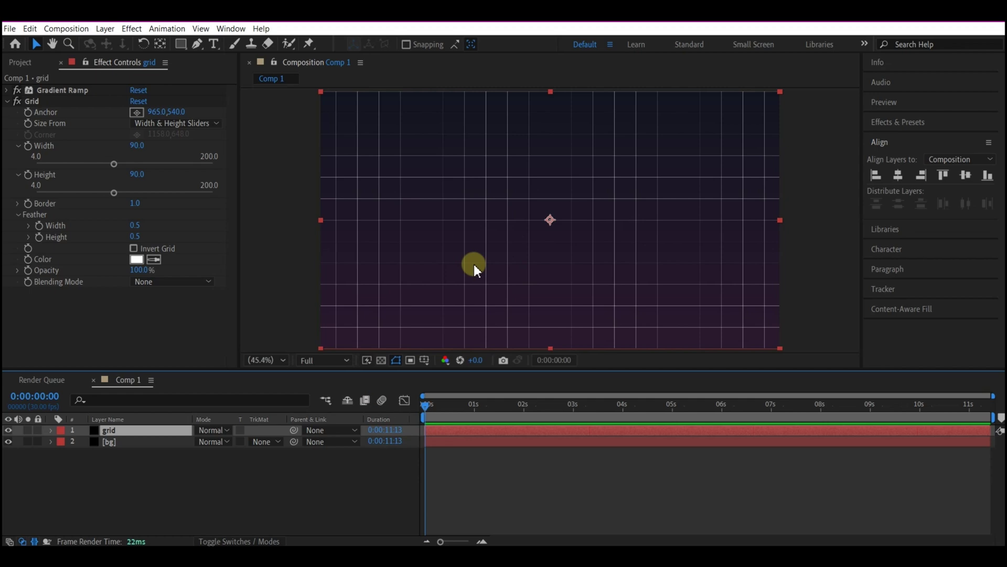
- Add a Linear Wipe to grid with 40% completion, 180° angle and 300 feather
key(ctrl+space)
text(linea)
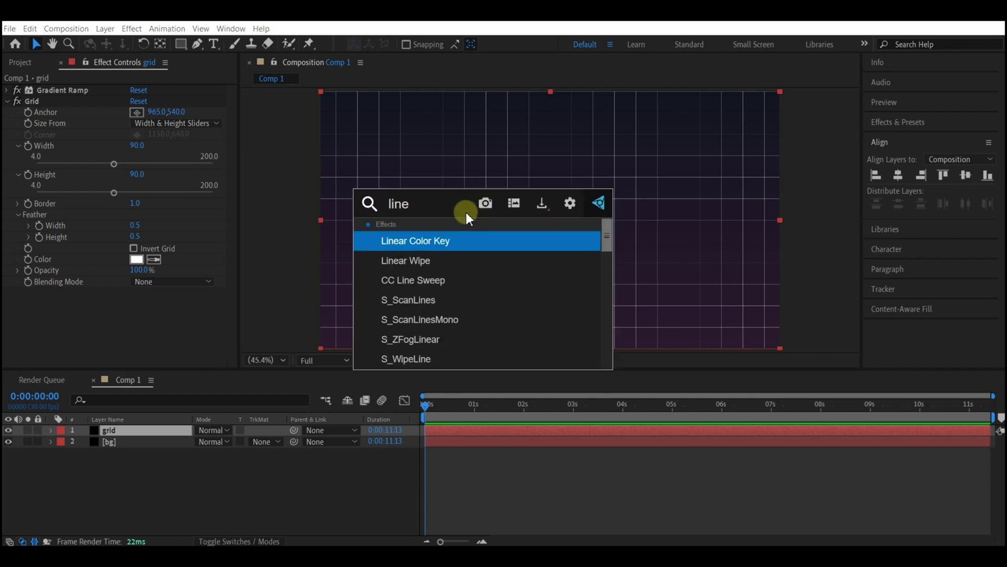
click(413, 261)
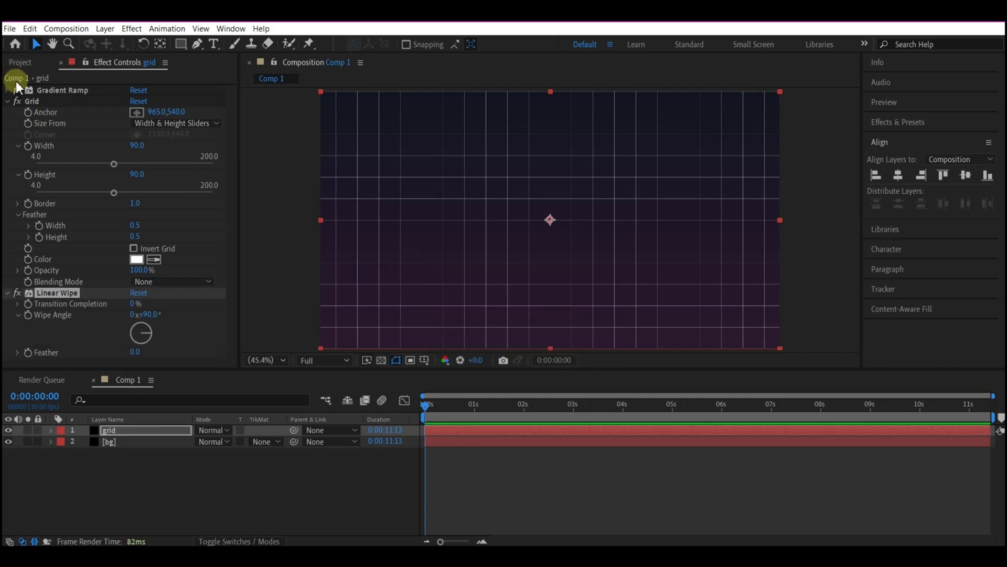
click(9, 101)
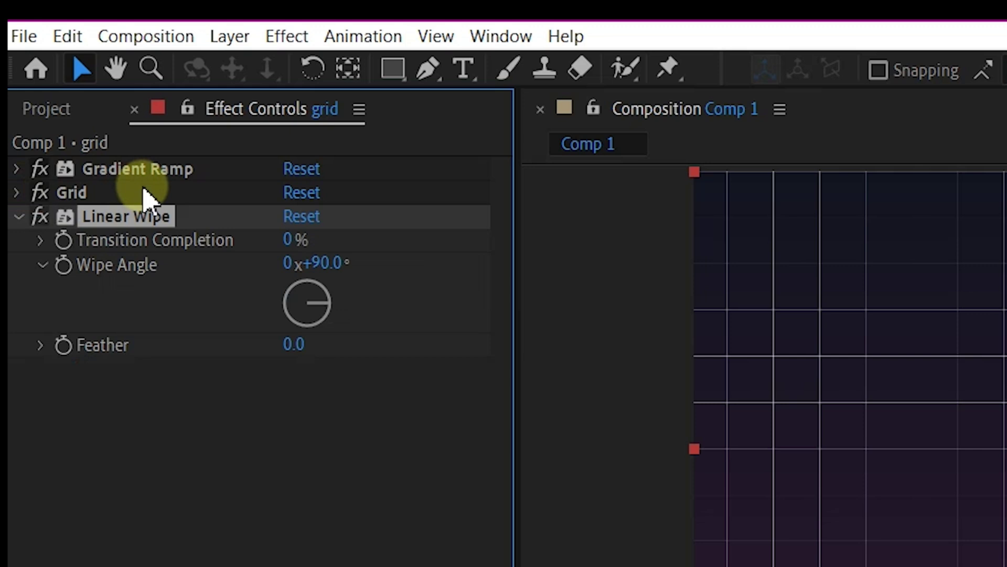
click(307, 250)
text(40)
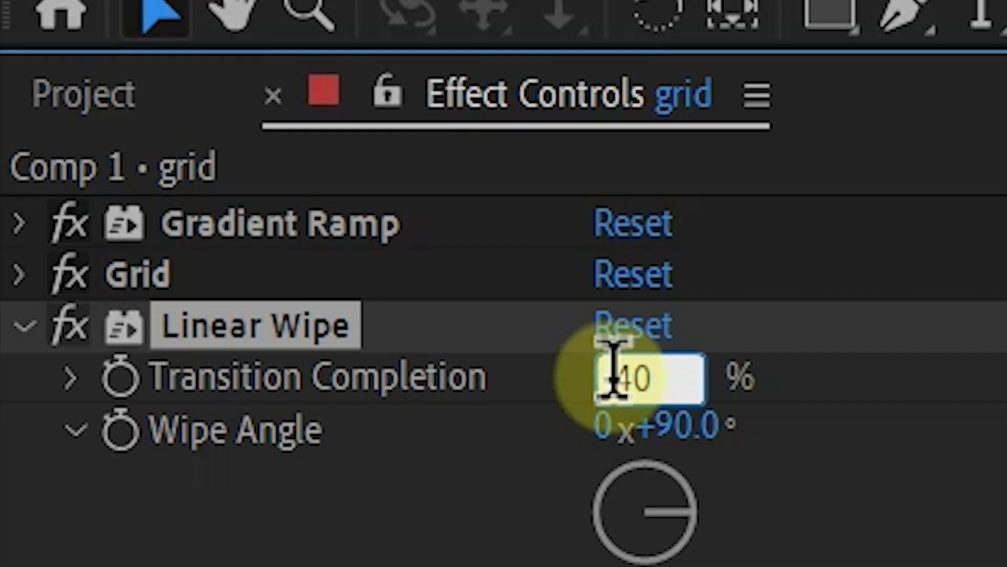
key(Return)
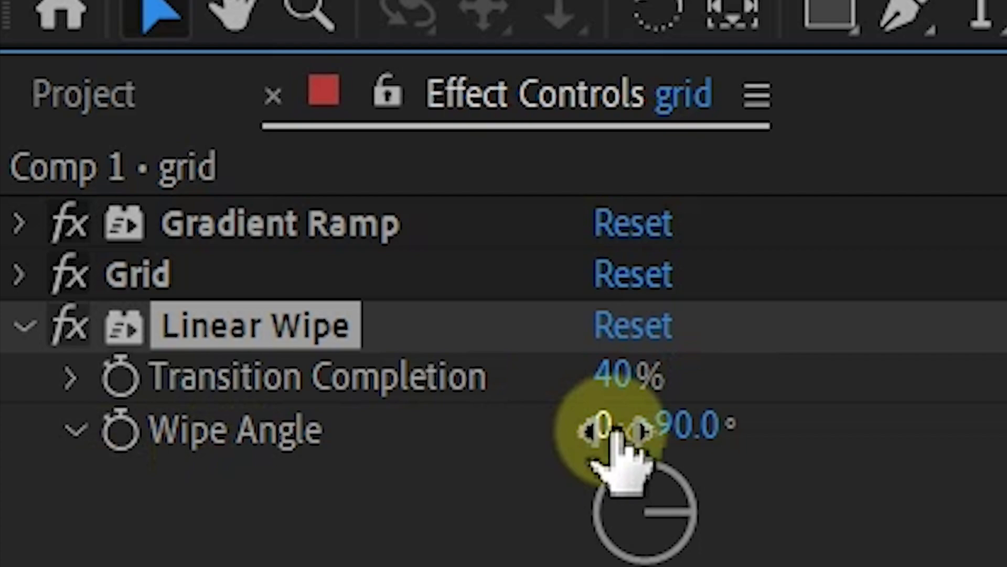
click(683, 425)
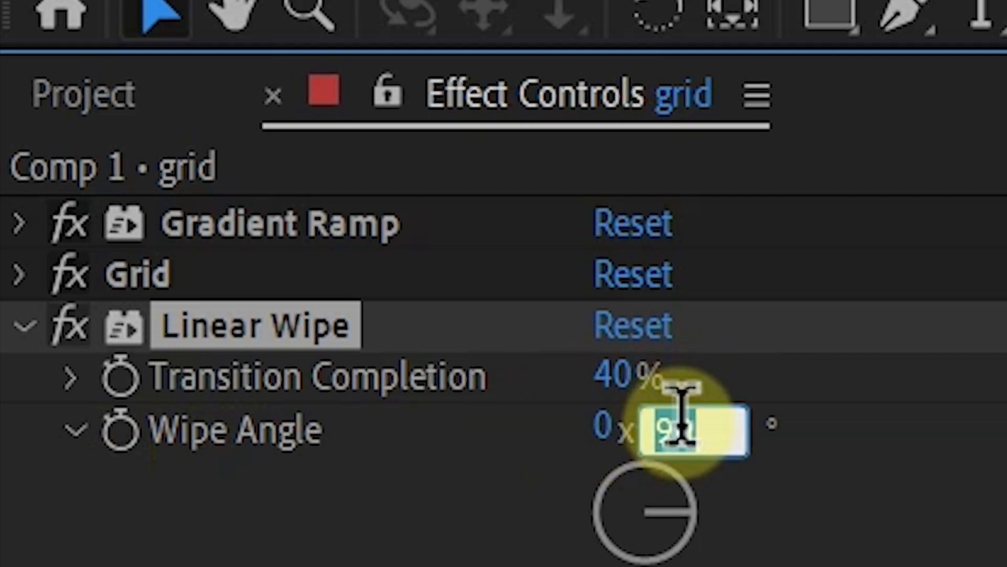
text(180)
key(Return)
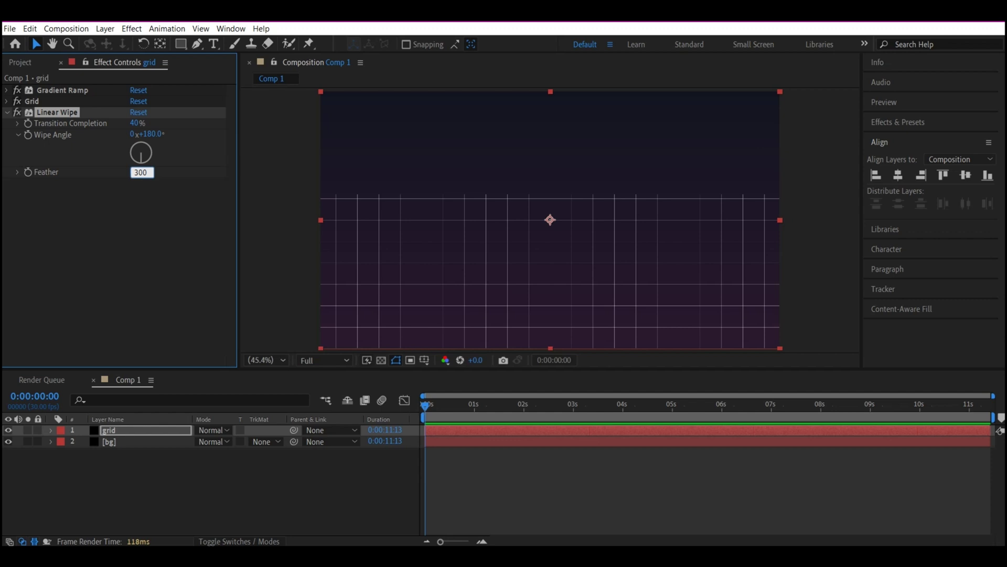
click(355, 222)
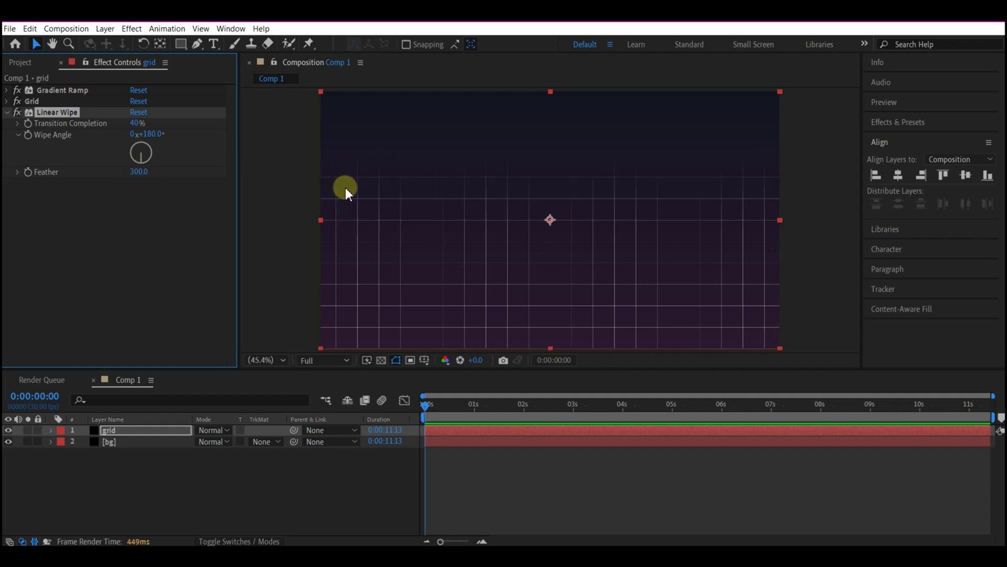
- Apply a Fill effect to grid with the teal colour #317B93
key(ctrl+space)
text(fill)
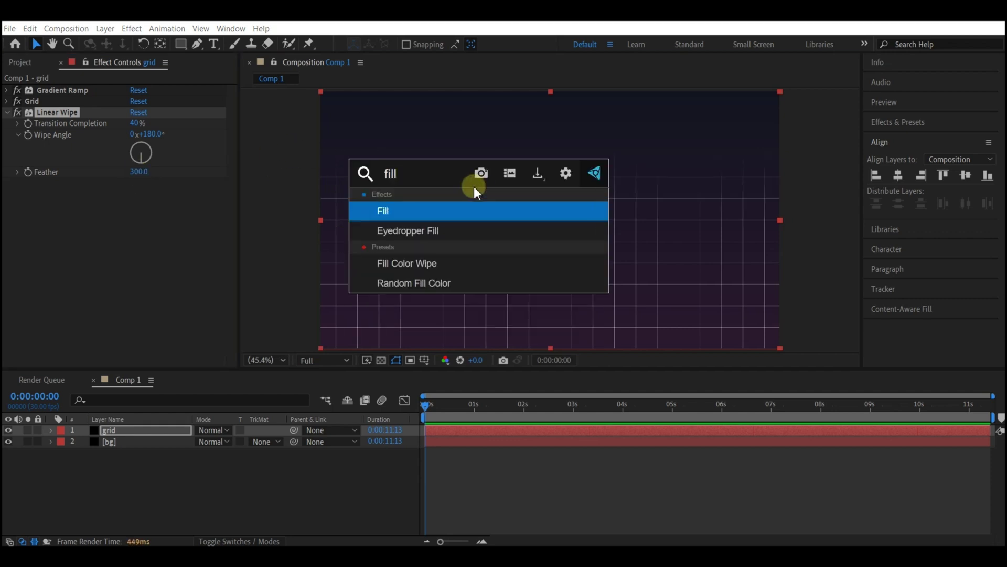
click(386, 213)
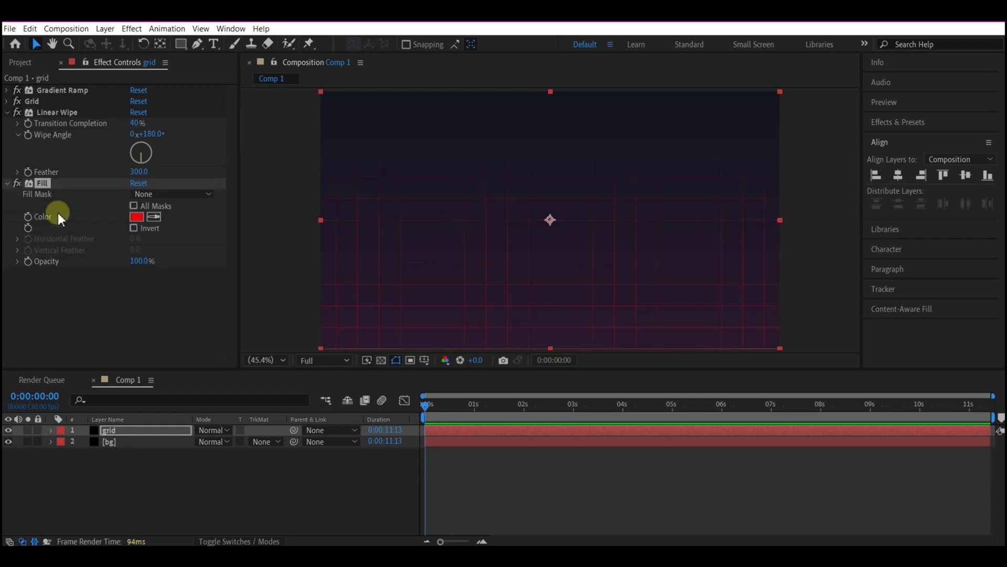
click(138, 216)
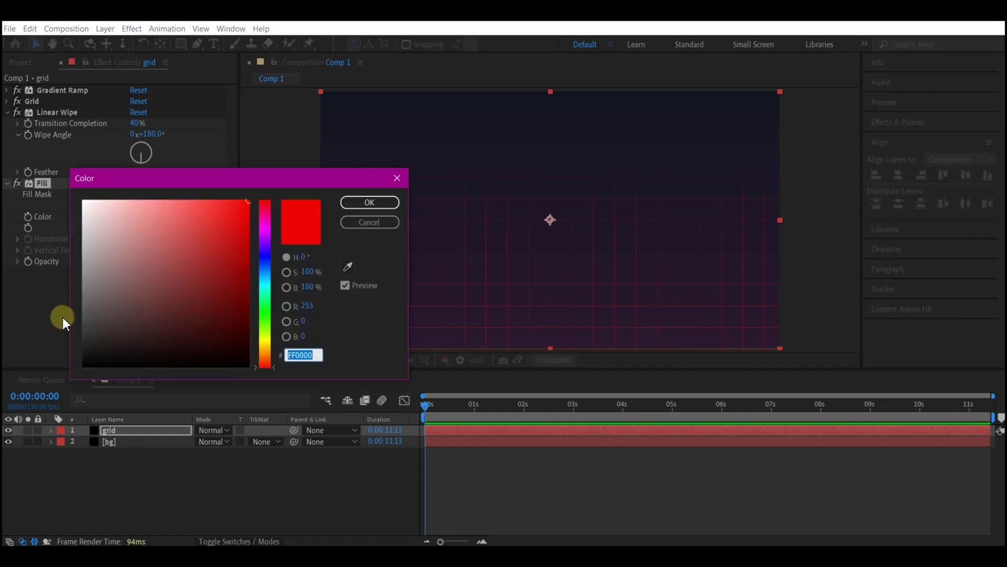
click(266, 281)
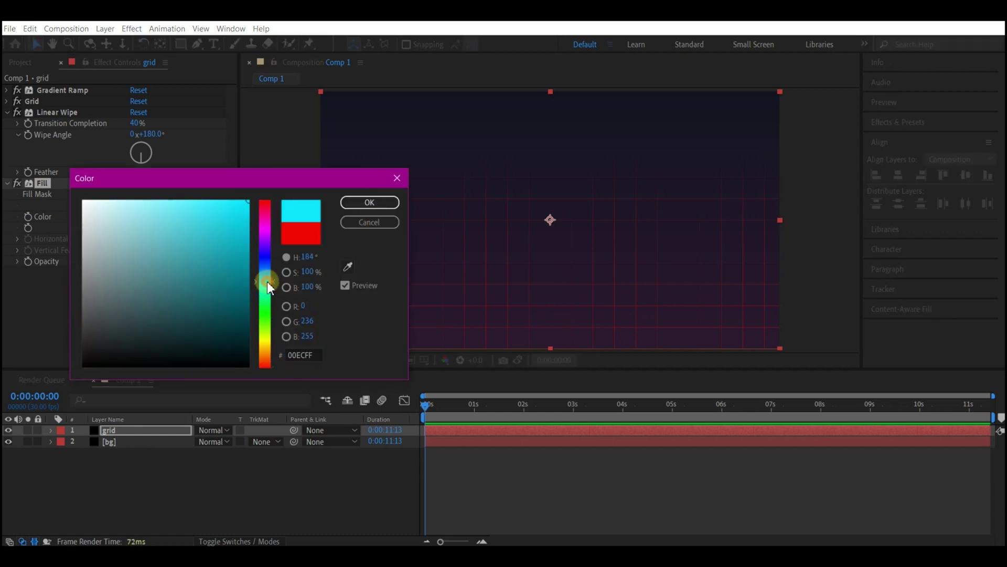
mouse_move(193, 267)
mouse_down()
mouse_move(187, 274)
mouse_move(193, 268)
mouse_up()
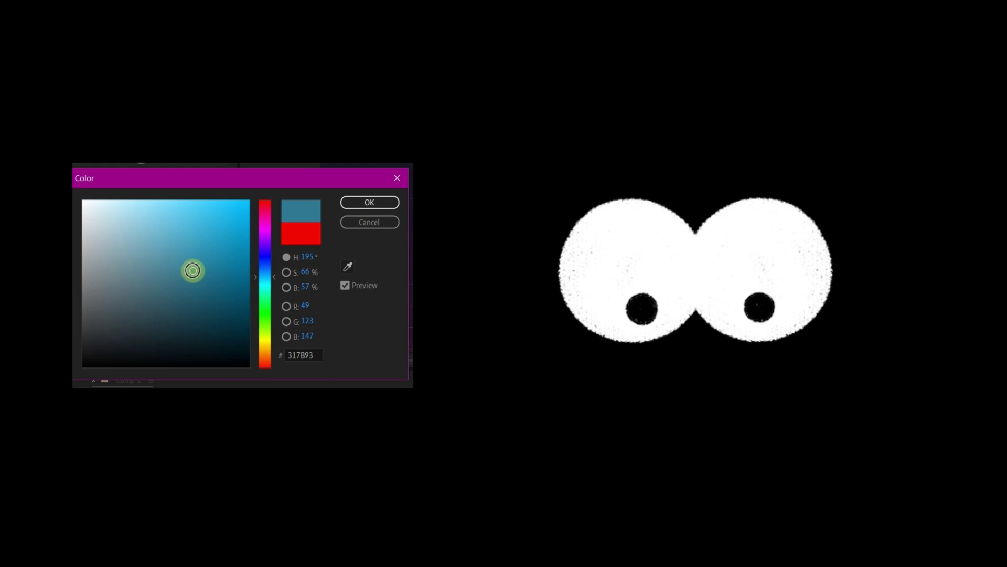
click(360, 205)
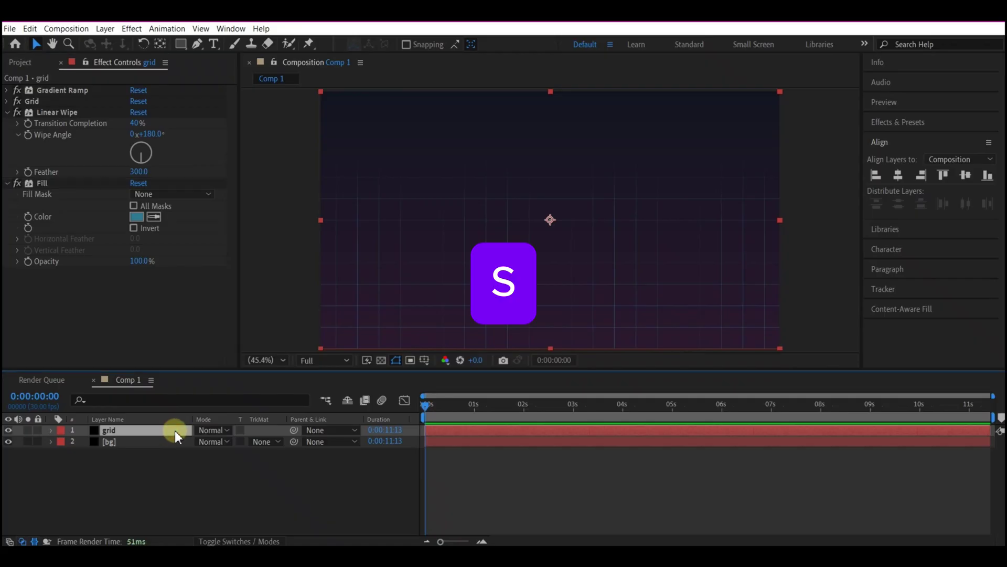
- Show the grid layer's Scale property and begin editing its value
key(s)
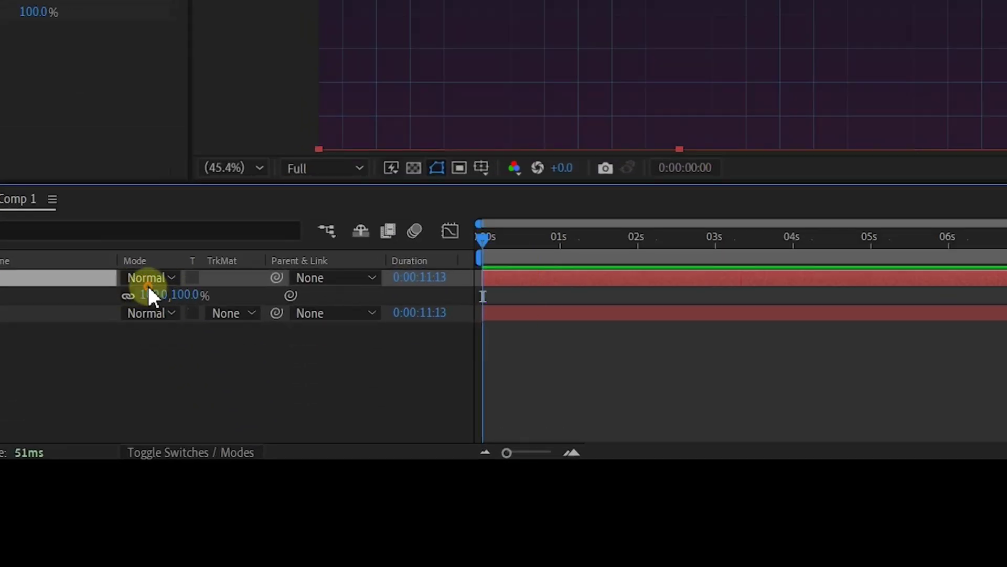
key(F2)
click(149, 294)
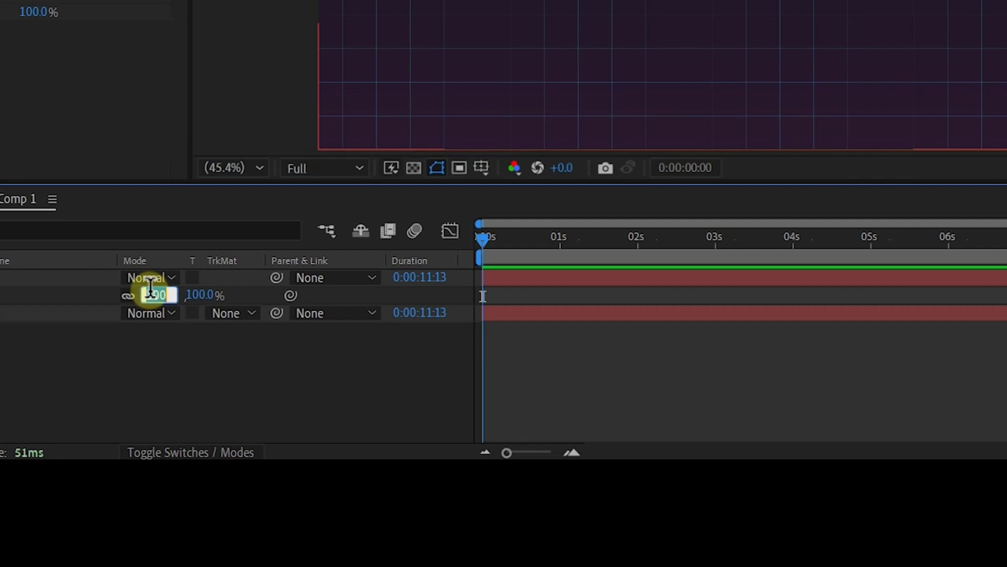
- Scale the grid to 1160%, make it a 3D layer, and rotate it -90° on X
text(11)
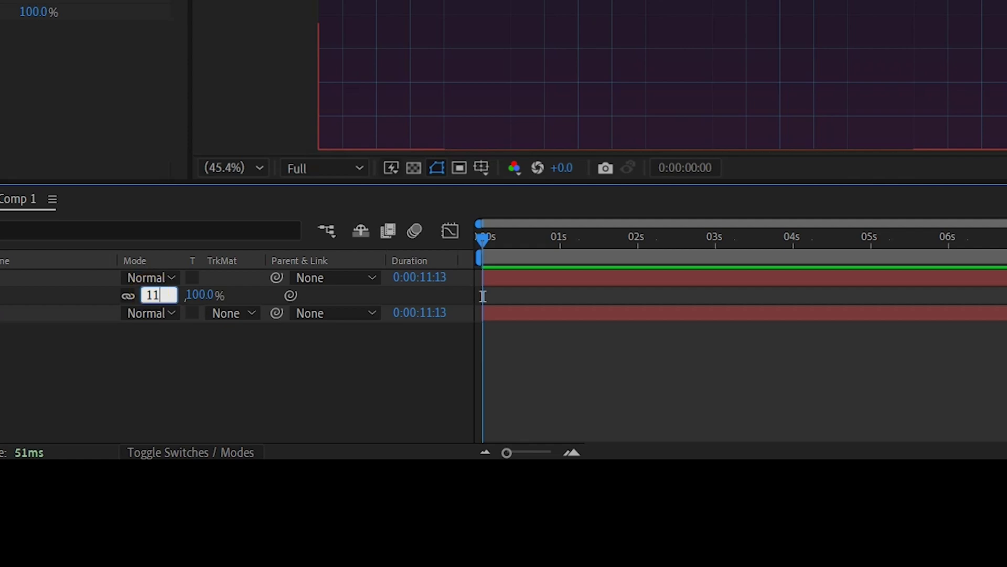
text(60)
key(Return)
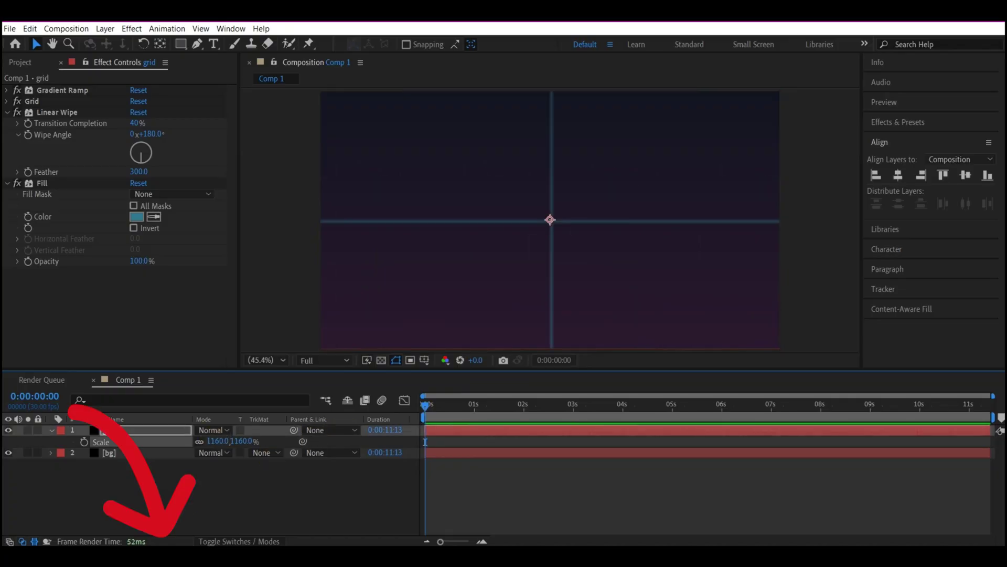
click(226, 540)
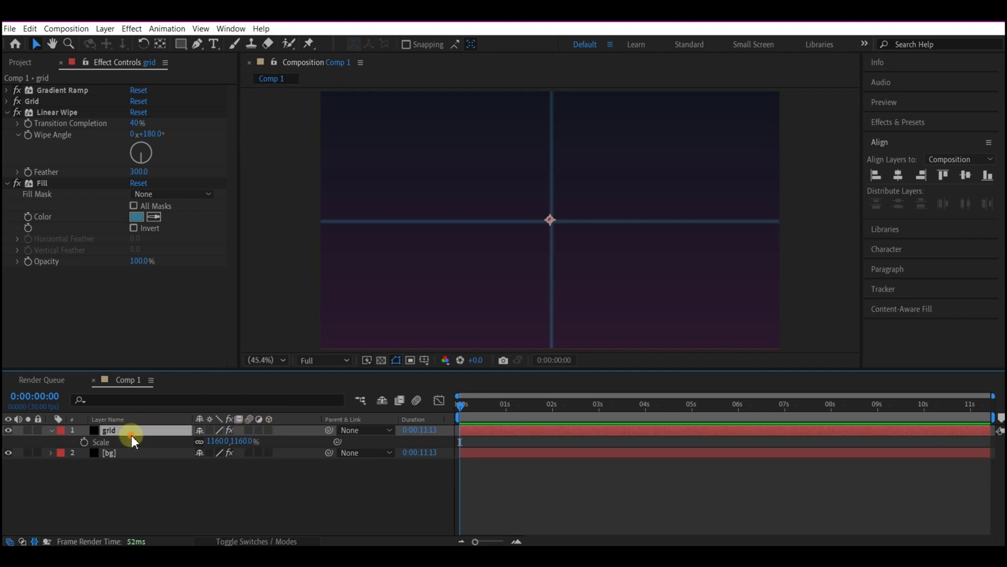
click(269, 430)
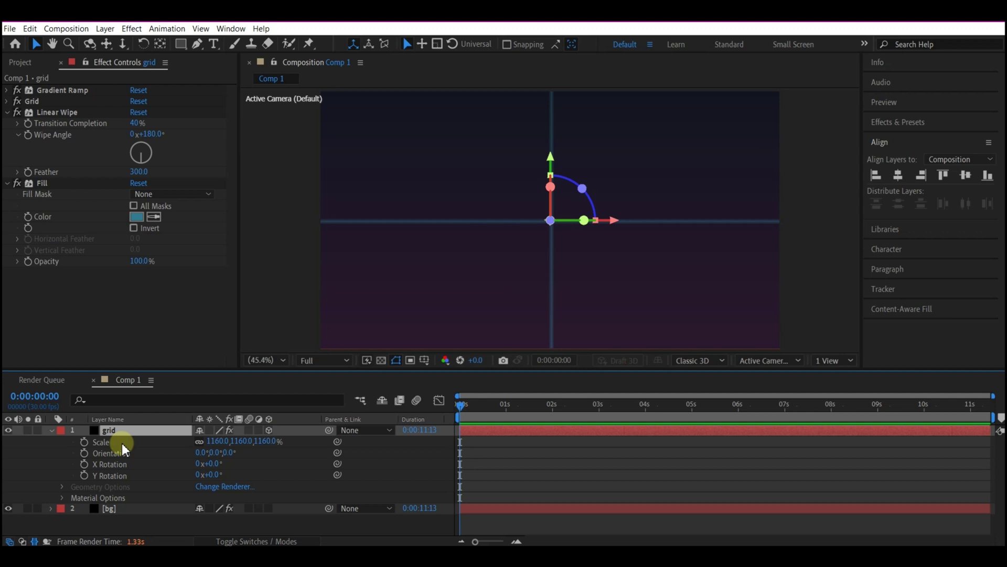
click(210, 464)
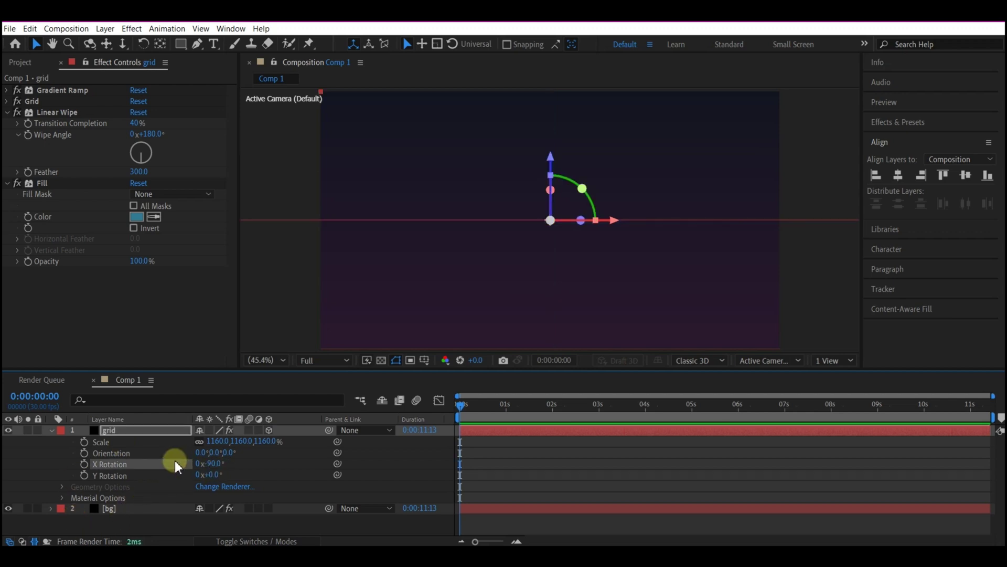
- Set the grid's position to X 960 and Y 1645.6
key(p)
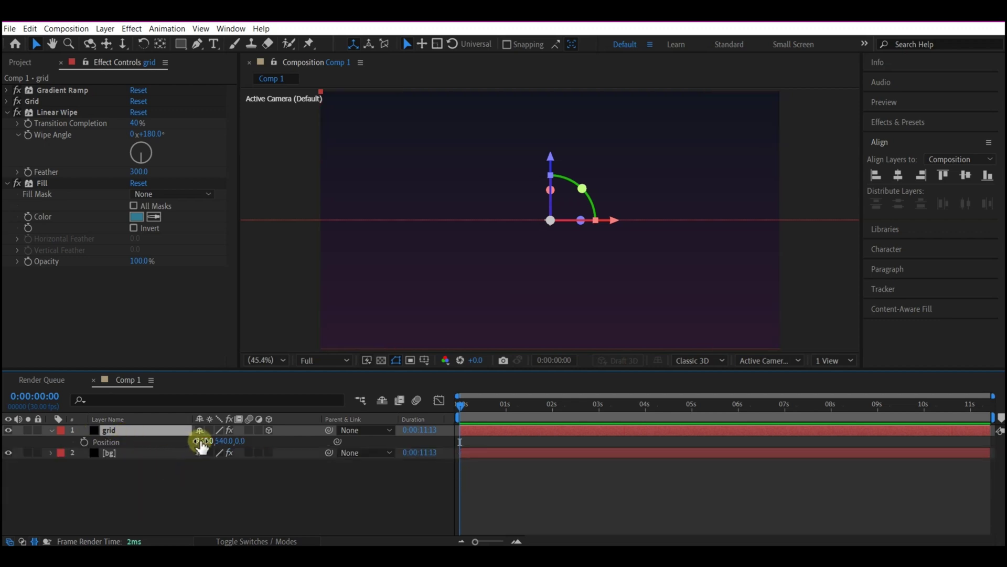
click(202, 441)
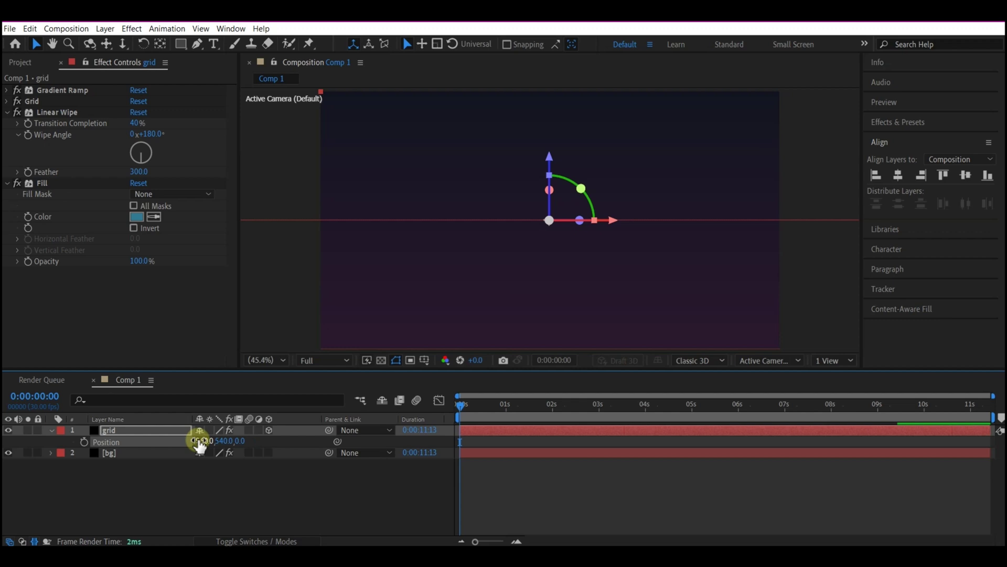
click(204, 446)
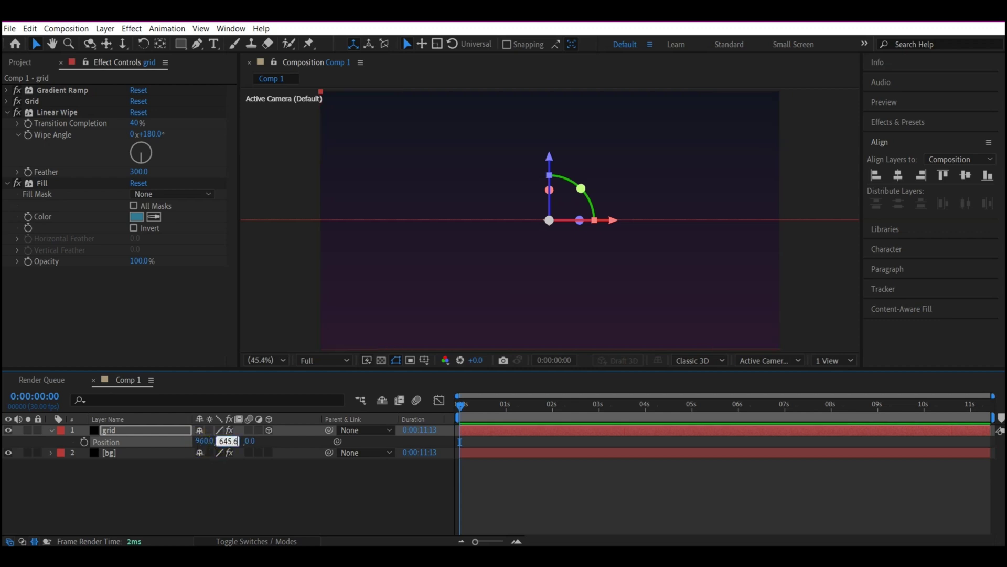
key(Return)
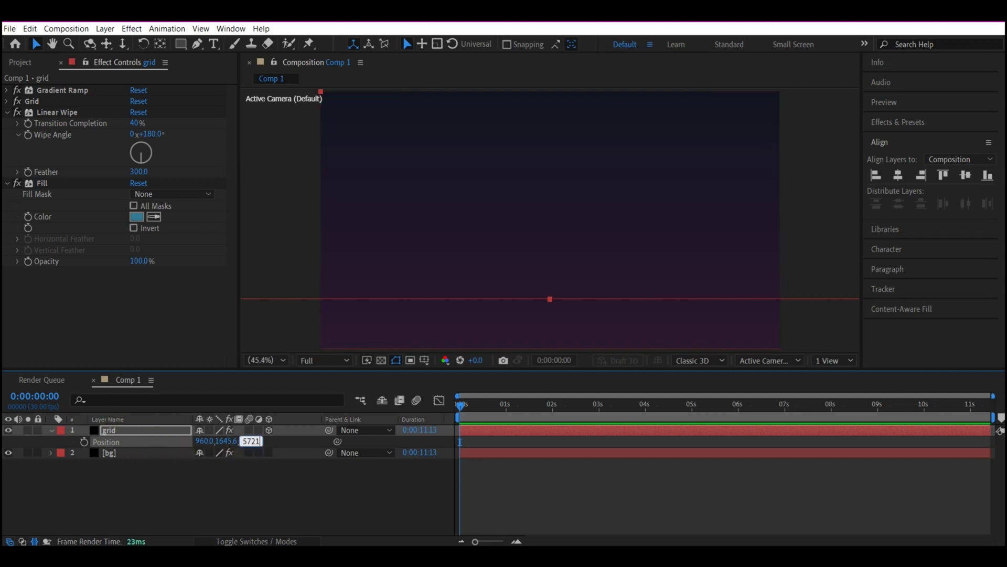
- Push the floor grid to Z 5721, then duplicate it and raise the copy to Y −1253 as a ceiling
text(5721)
key(Return)
key(ctrl+d)
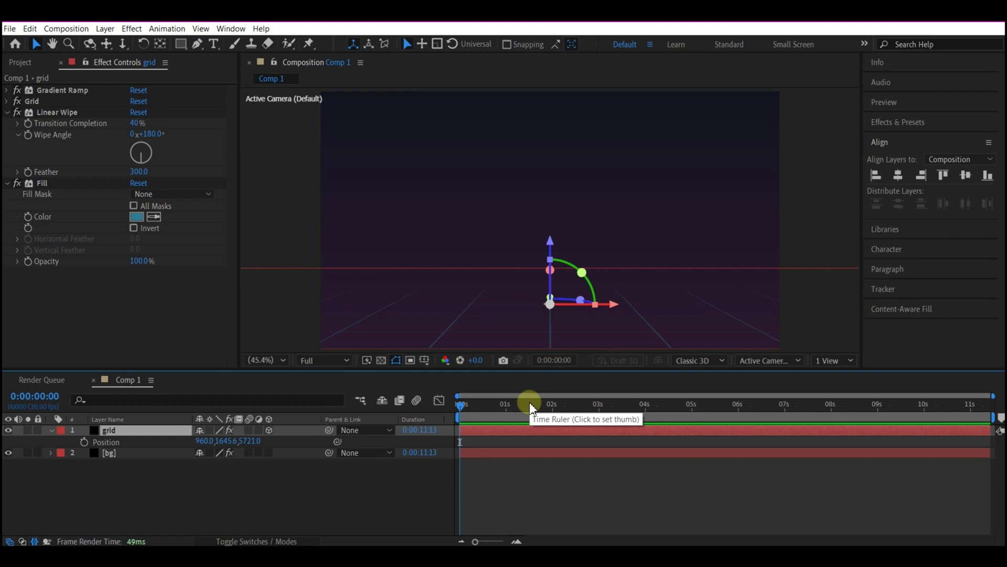
key(ctrl+d)
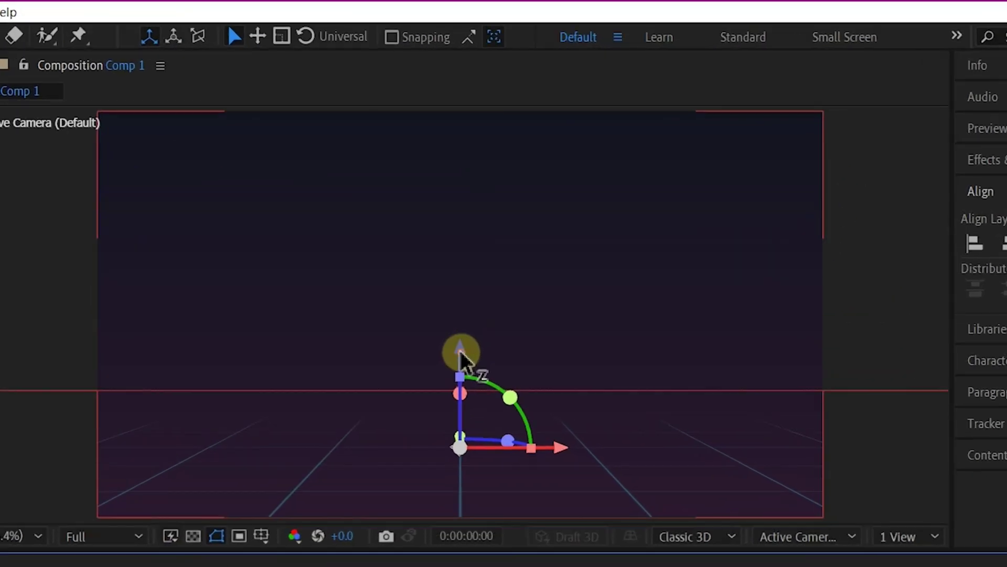
drag(470, 331, 501, 193)
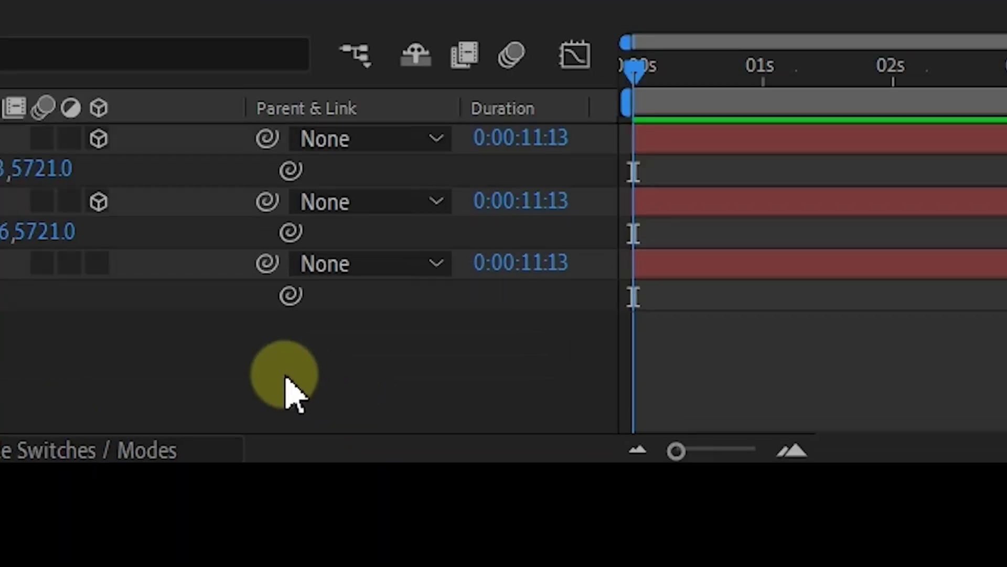
- Add a new camera, Camera 1, with default camera settings
right_click(299, 509)
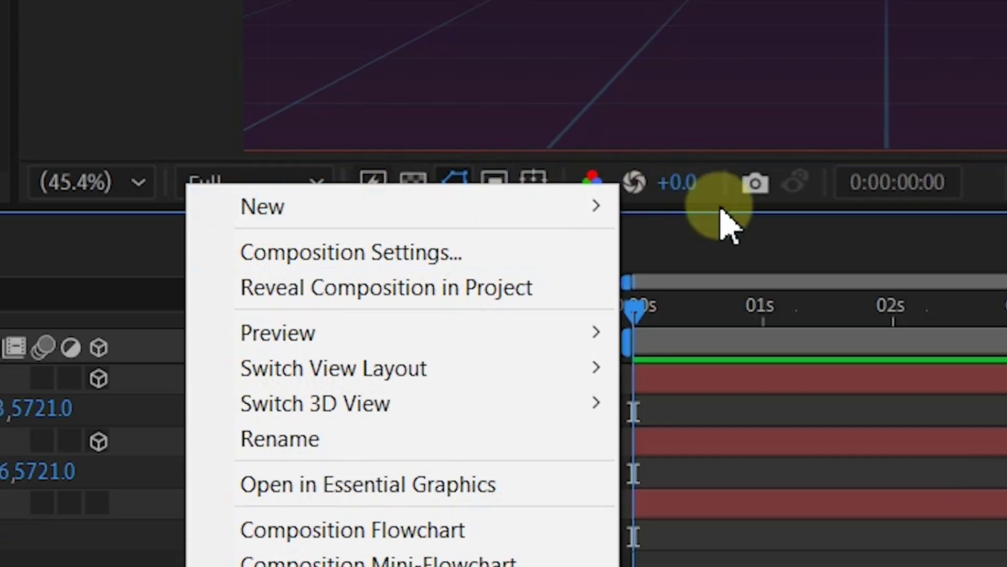
mouse_move(506, 238)
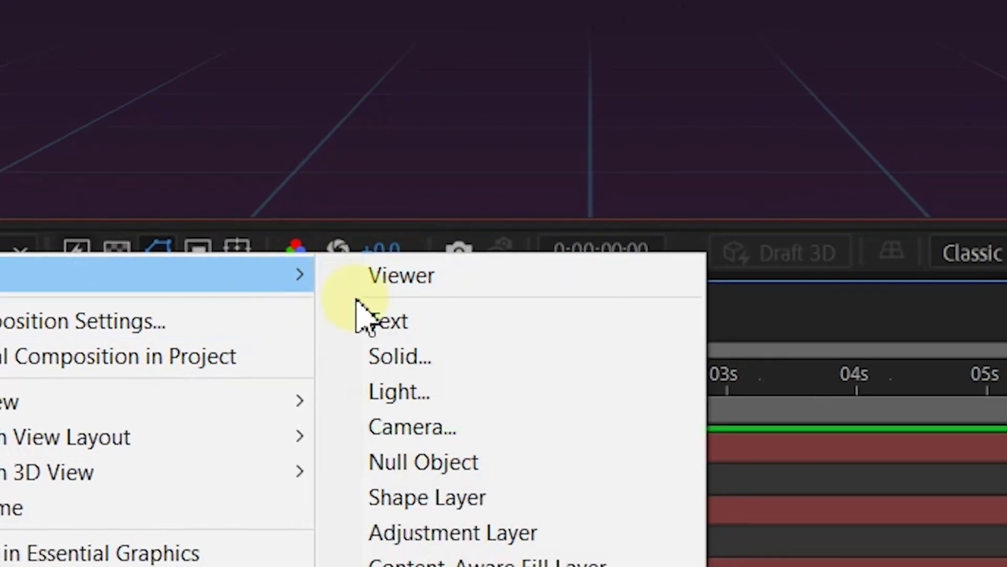
click(415, 434)
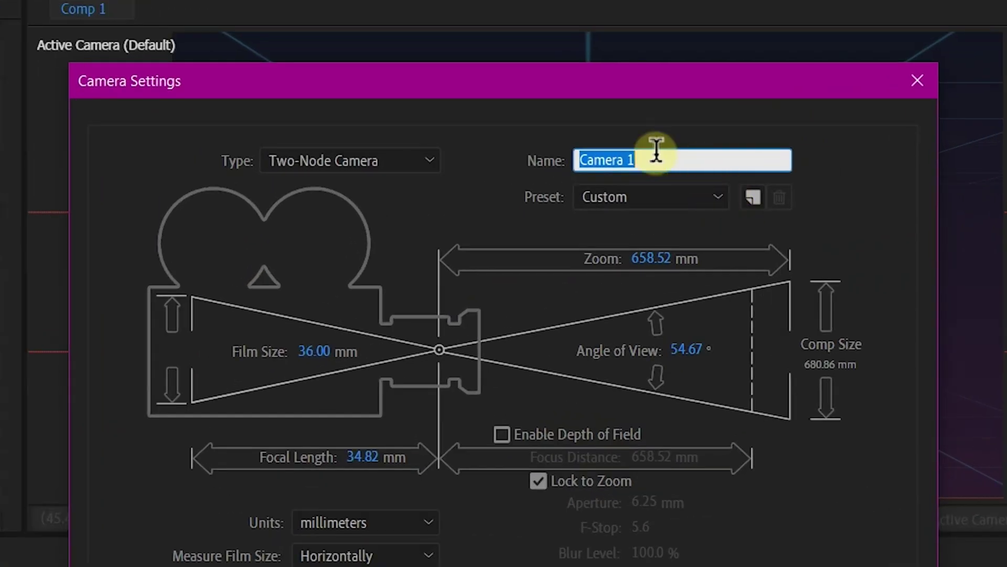
click(758, 566)
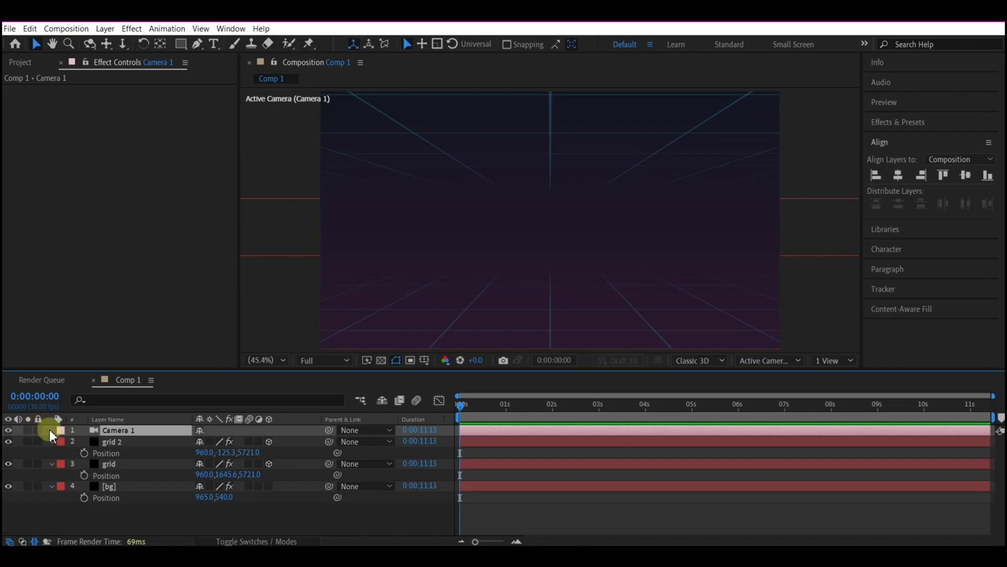
- At 7 seconds, keyframe Camera 1's Position, Point of Interest and Orientation
click(51, 430)
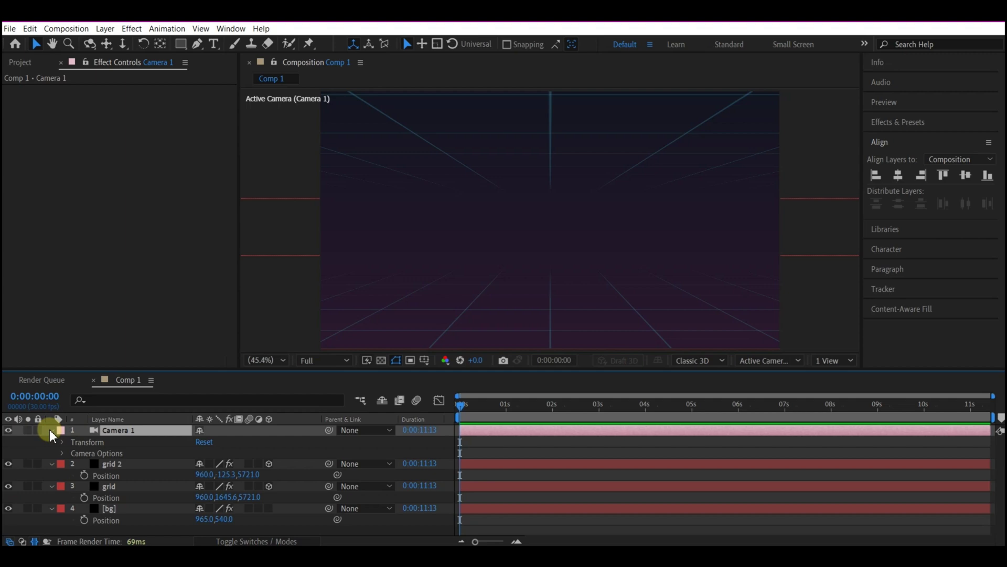
click(62, 443)
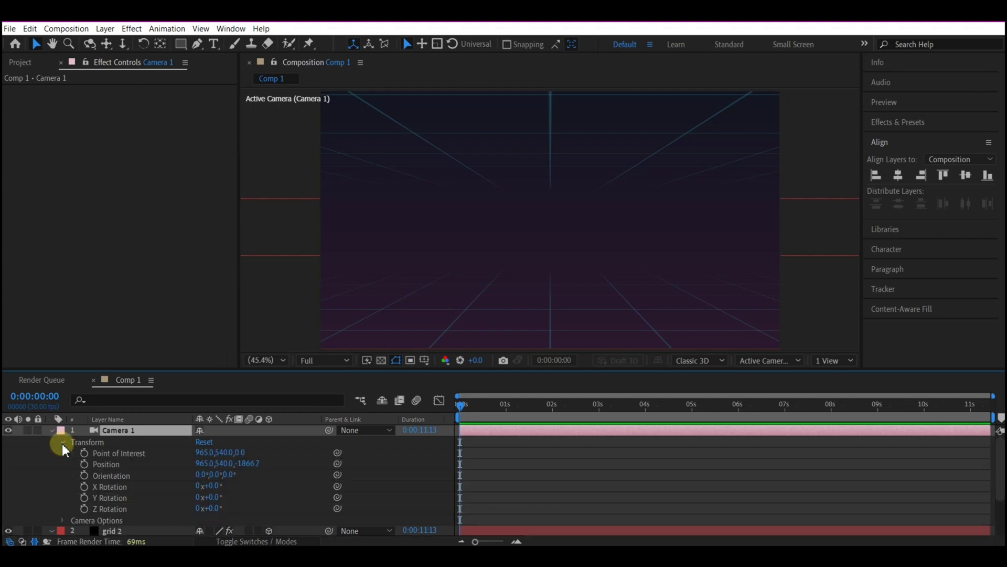
click(785, 415)
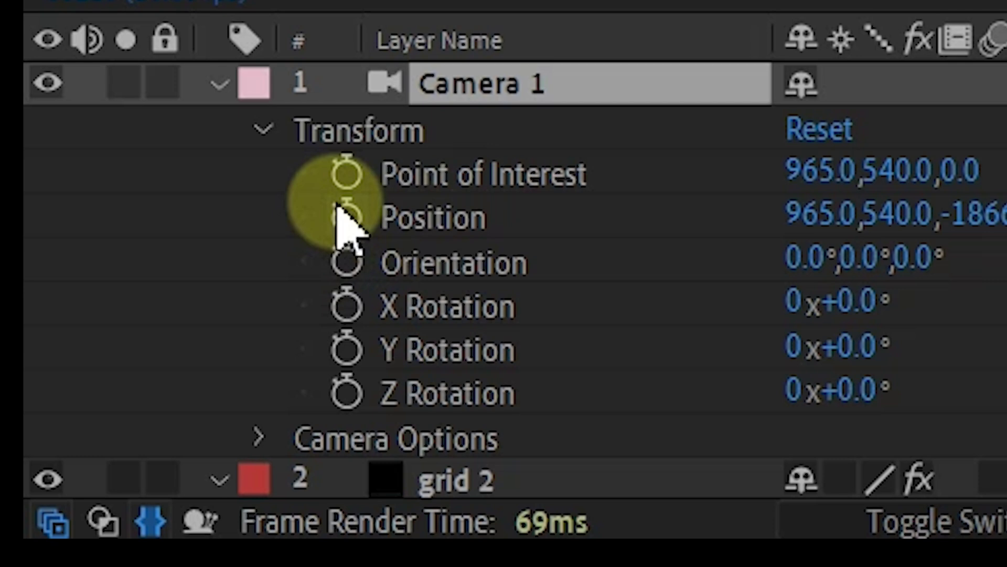
click(83, 461)
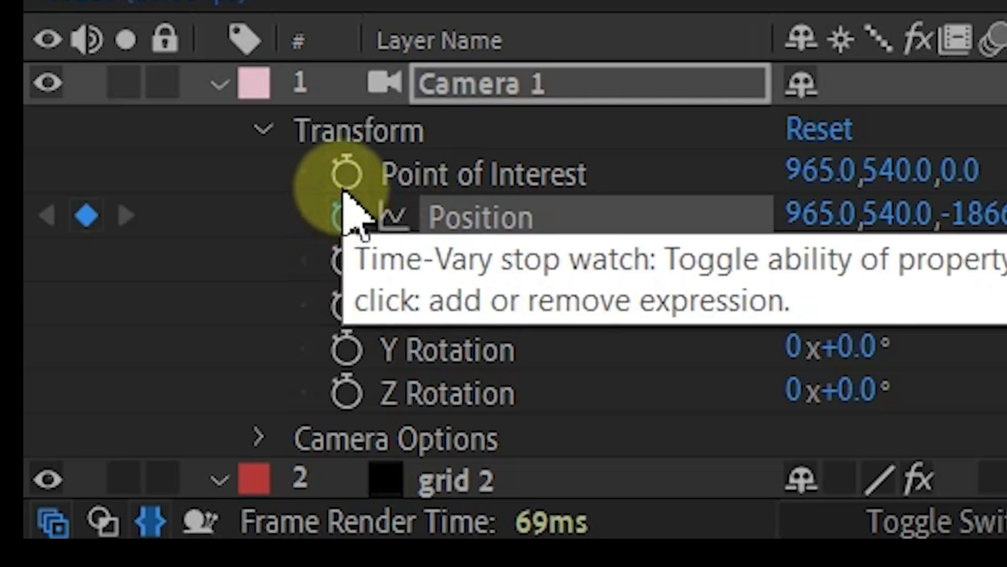
click(344, 176)
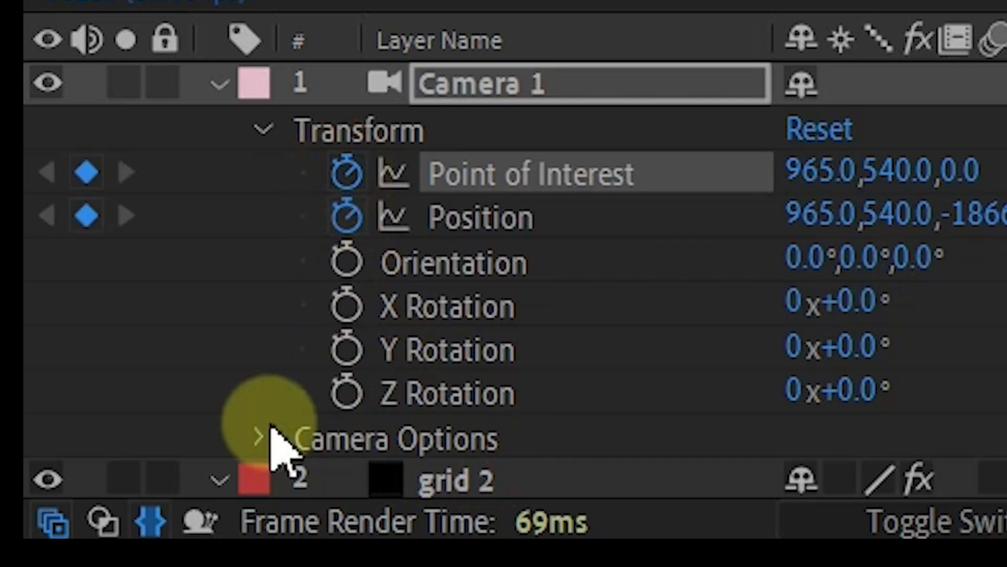
click(344, 275)
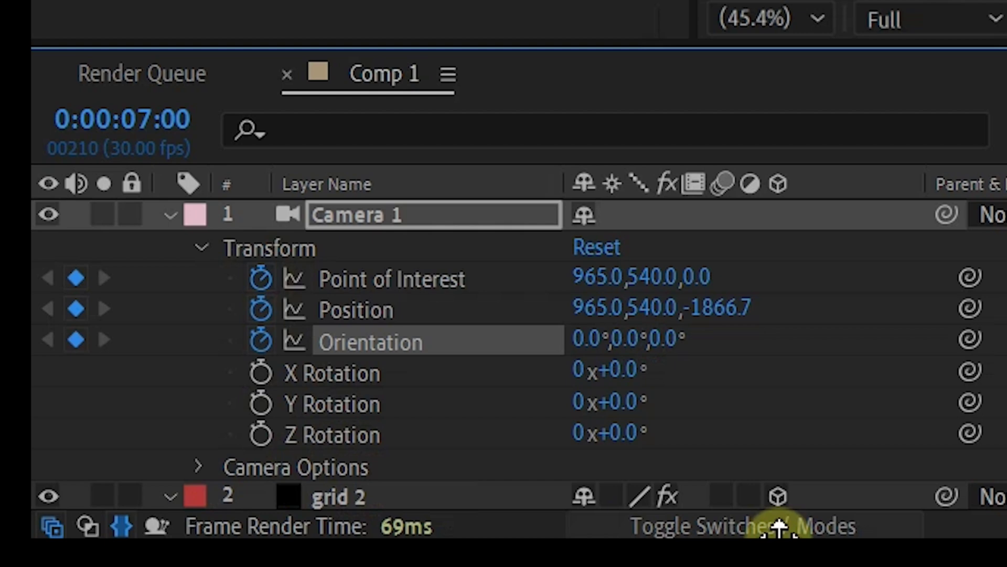
key(u)
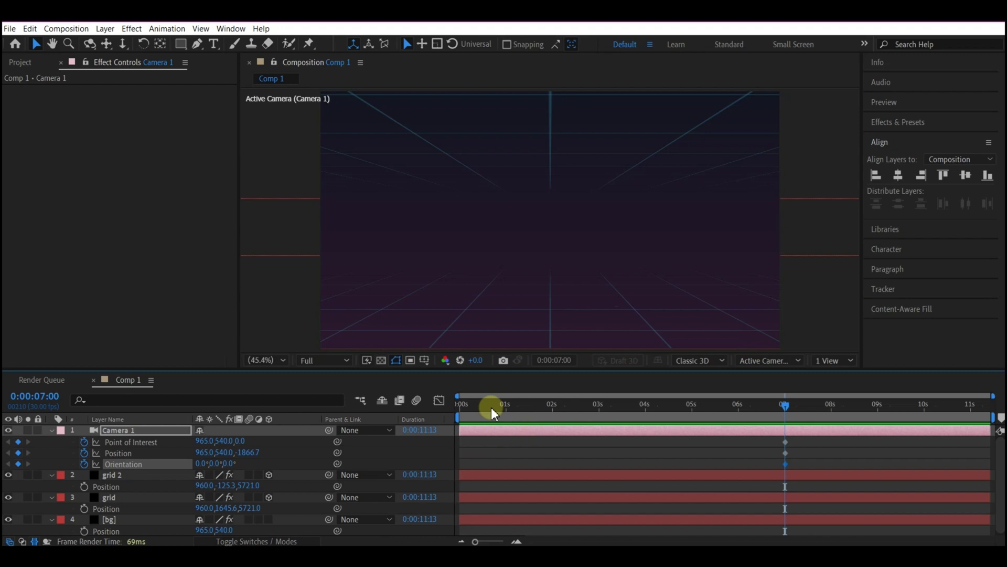
- At 0 seconds, key Point of Interest Z 3112, Position Z 3055.4 and Orientation Z 27°
drag(485, 405, 452, 407)
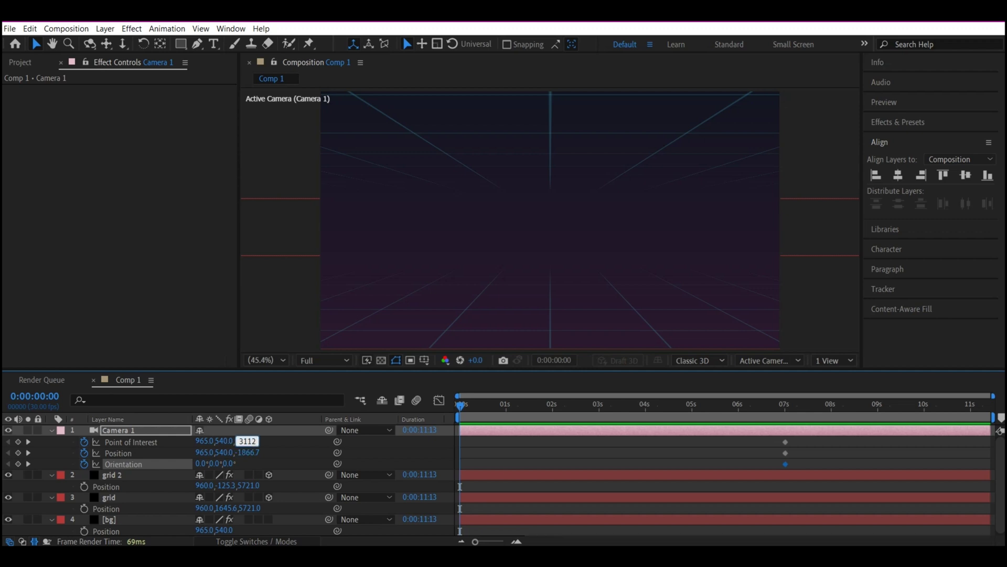
key(Return)
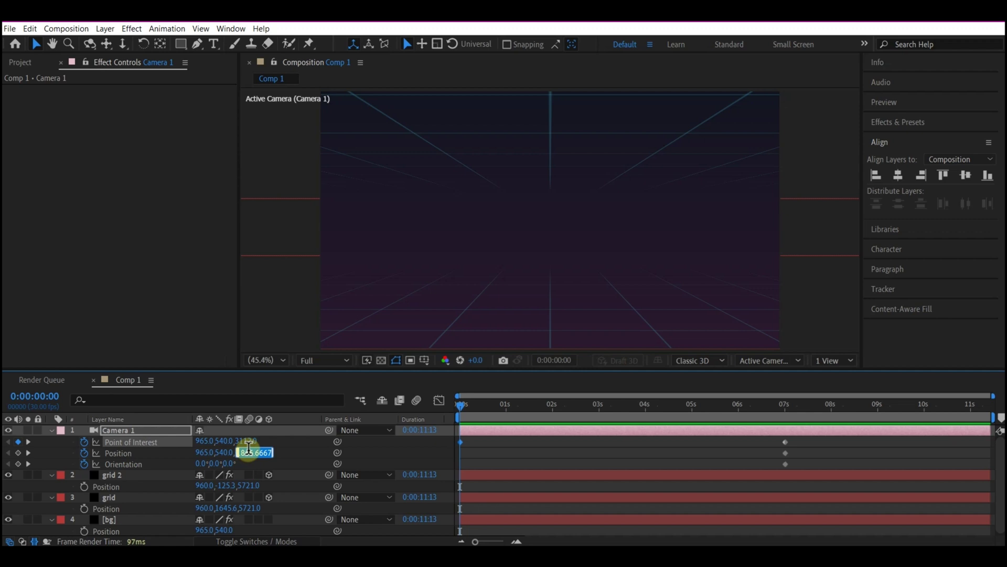
key(Return)
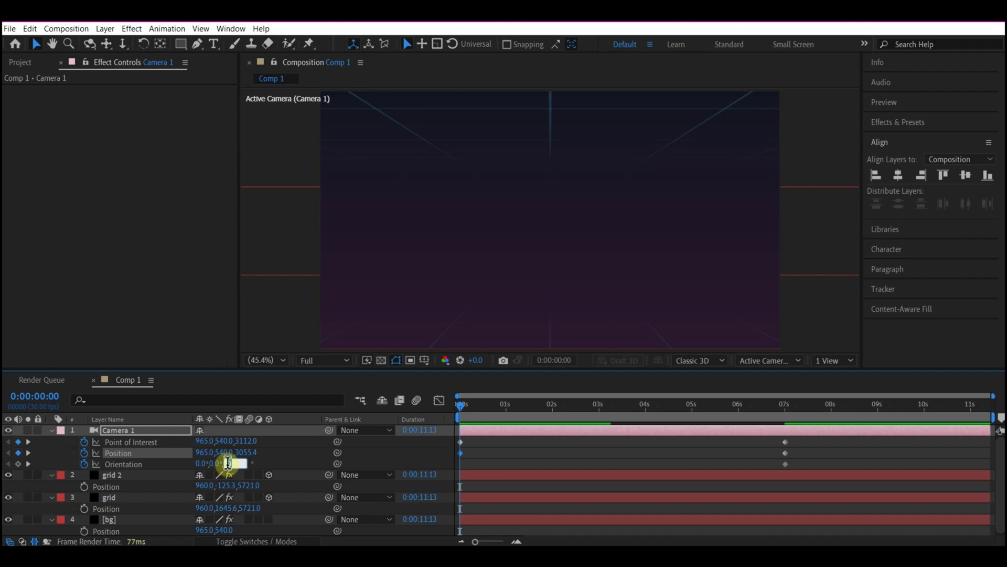
key(Return)
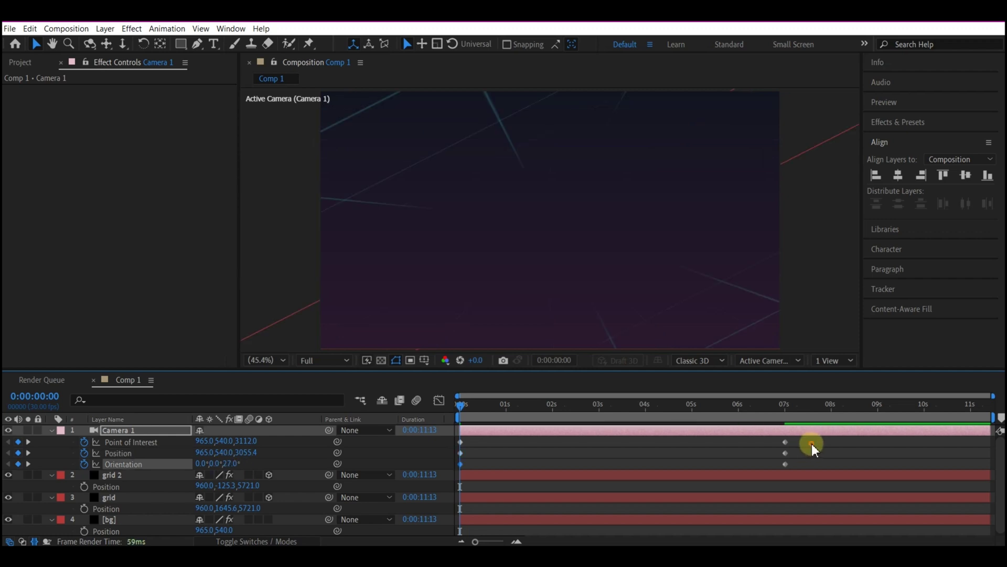
- Apply Easy Ease (F9) to all of Camera 1's keyframes
drag(812, 445, 436, 474)
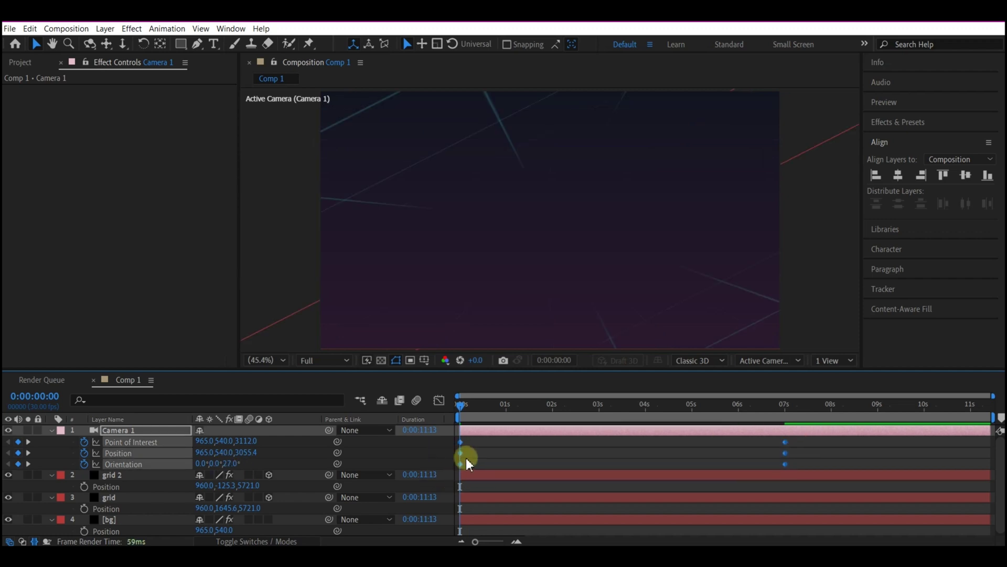
key(F9)
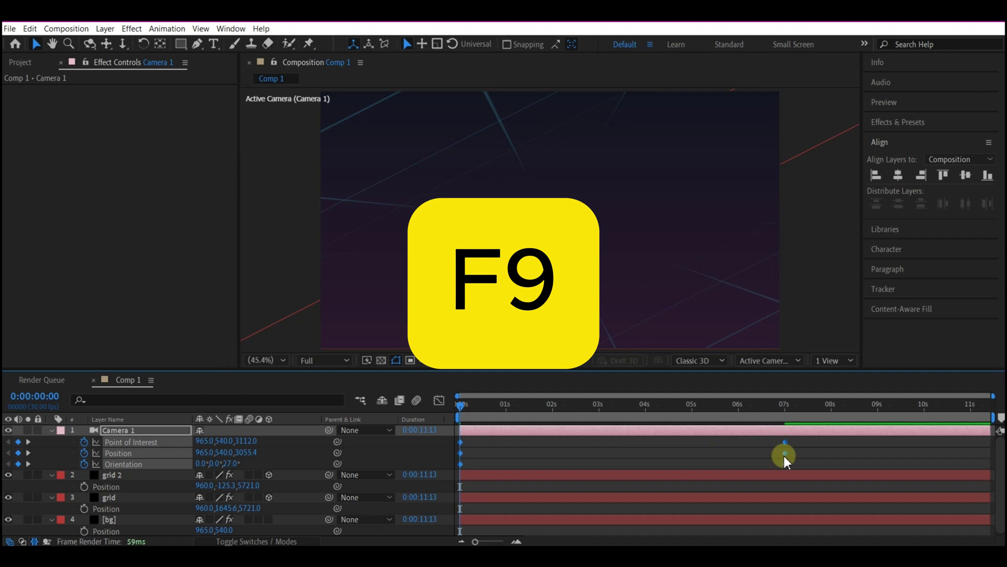
click(466, 443)
- Reshape the Point of Interest speed curve's first and last influence handles in the Graph Editor
click(460, 444)
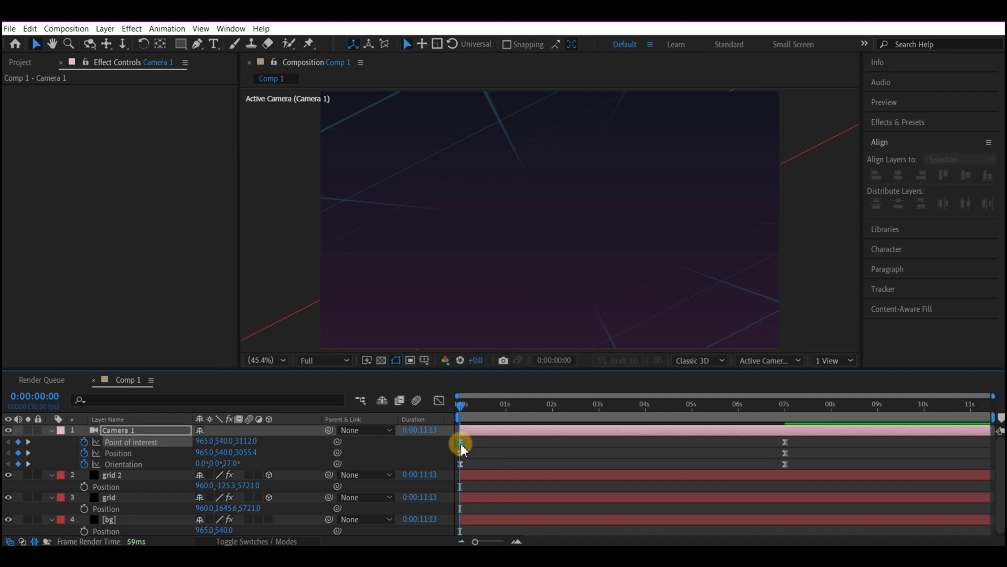
click(439, 398)
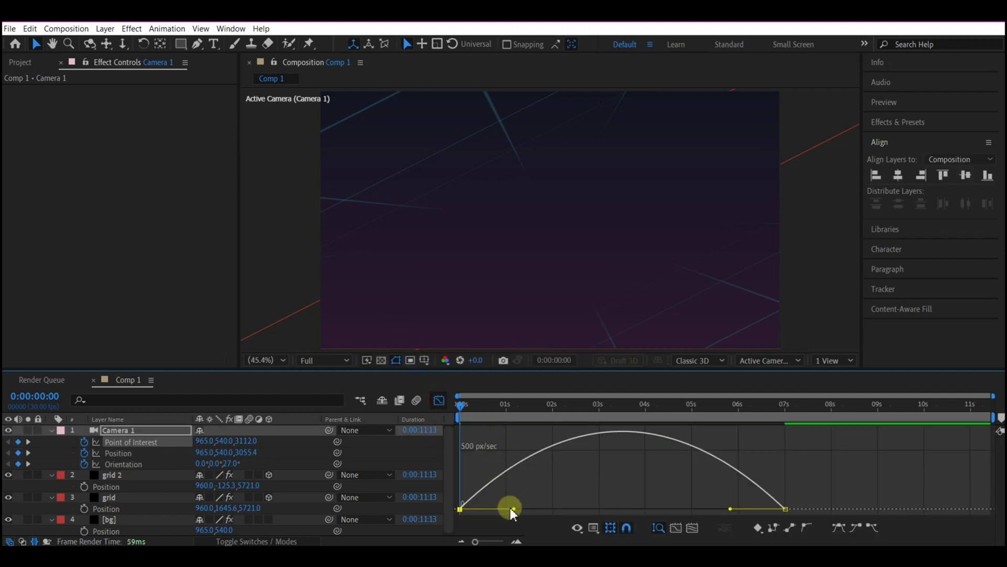
drag(510, 508, 492, 509)
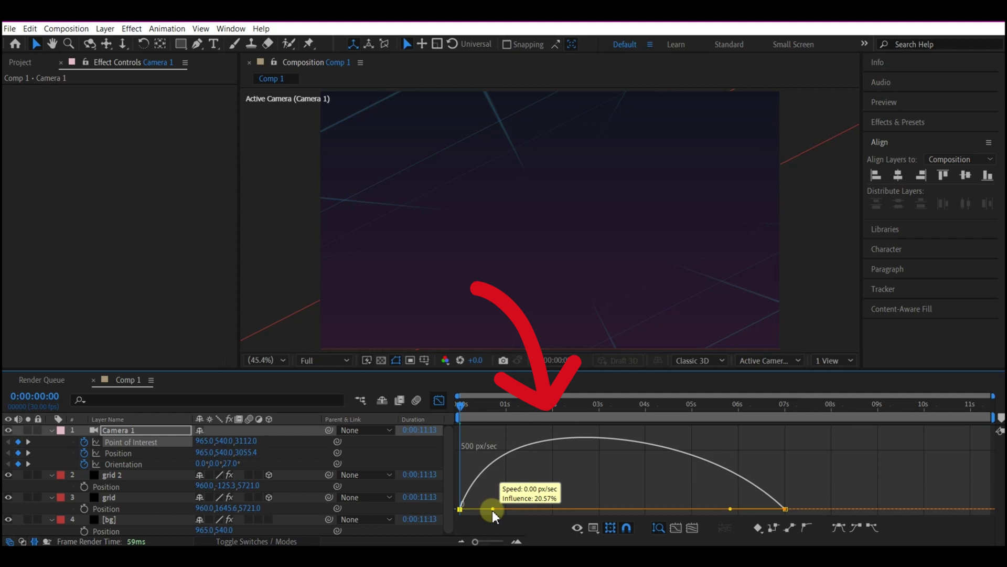
drag(728, 506, 746, 510)
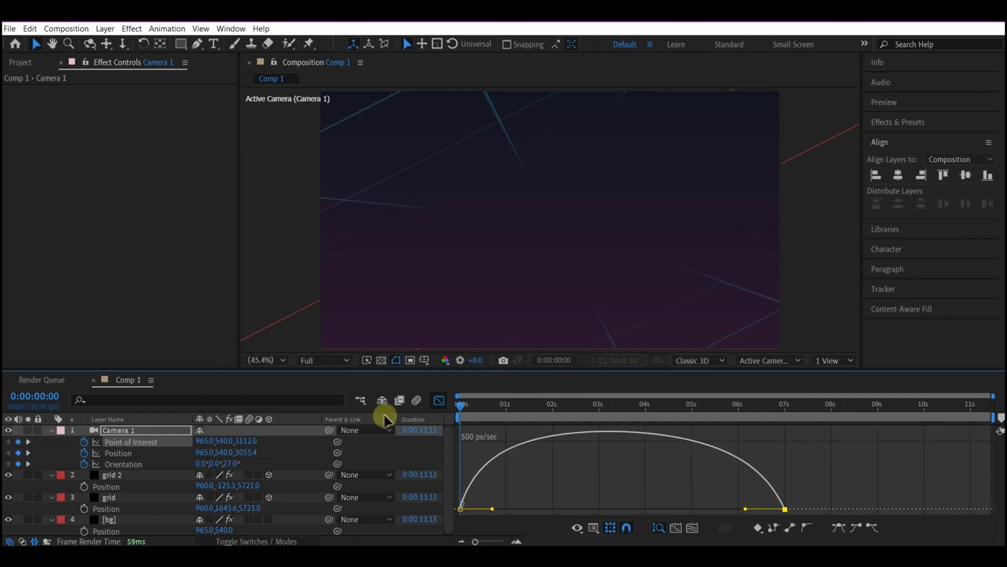
- Lengthen the ease into and out of the Position keyframes on its speed curve
click(439, 400)
click(462, 454)
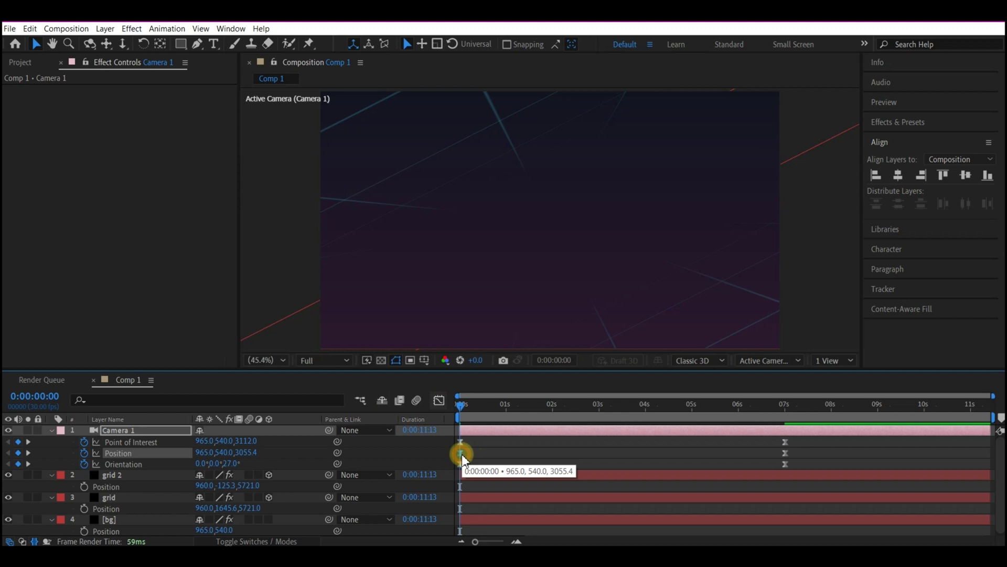
click(438, 400)
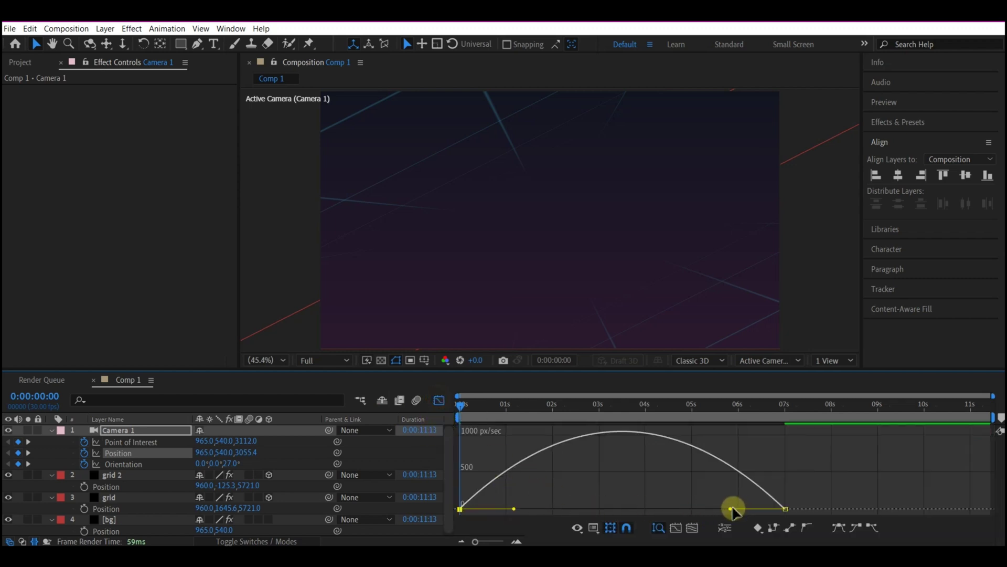
drag(736, 508, 679, 508)
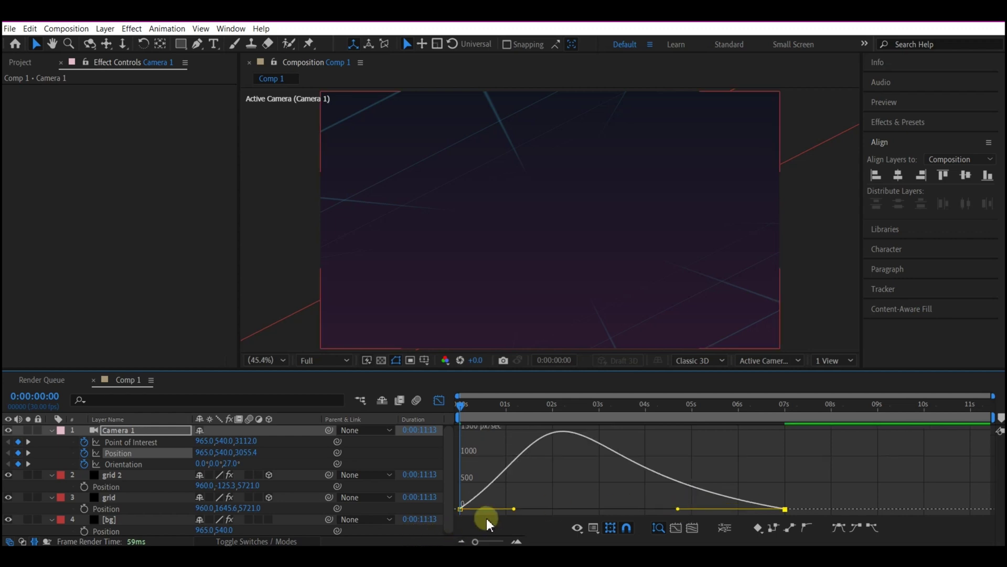
drag(514, 512, 522, 511)
- Shift Camera 1's end Position and Point of Interest keyframes to ~8.6s; delay Orientation's start slightly
click(439, 401)
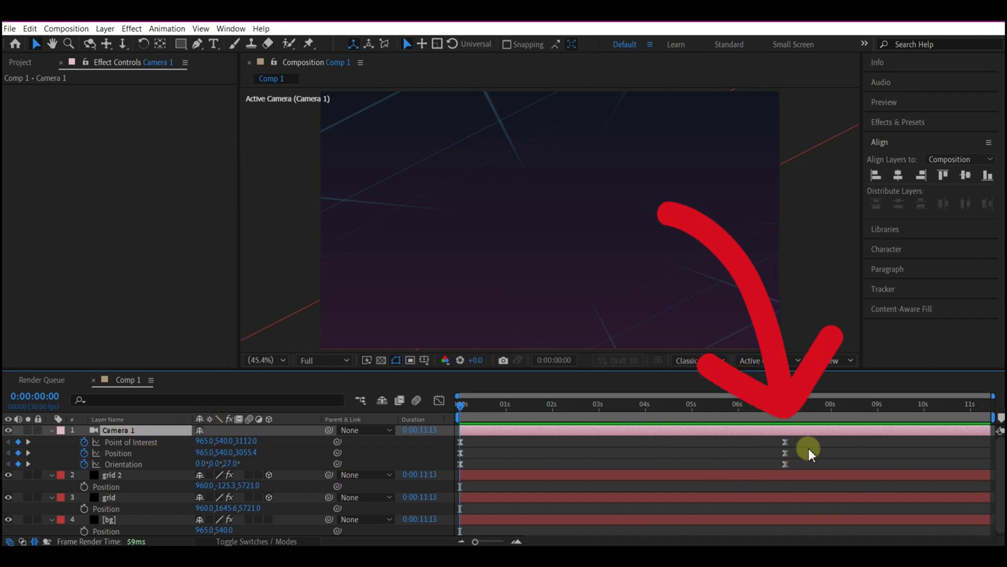
mouse_move(811, 445)
mouse_down()
mouse_move(748, 453)
mouse_move(858, 454)
mouse_up()
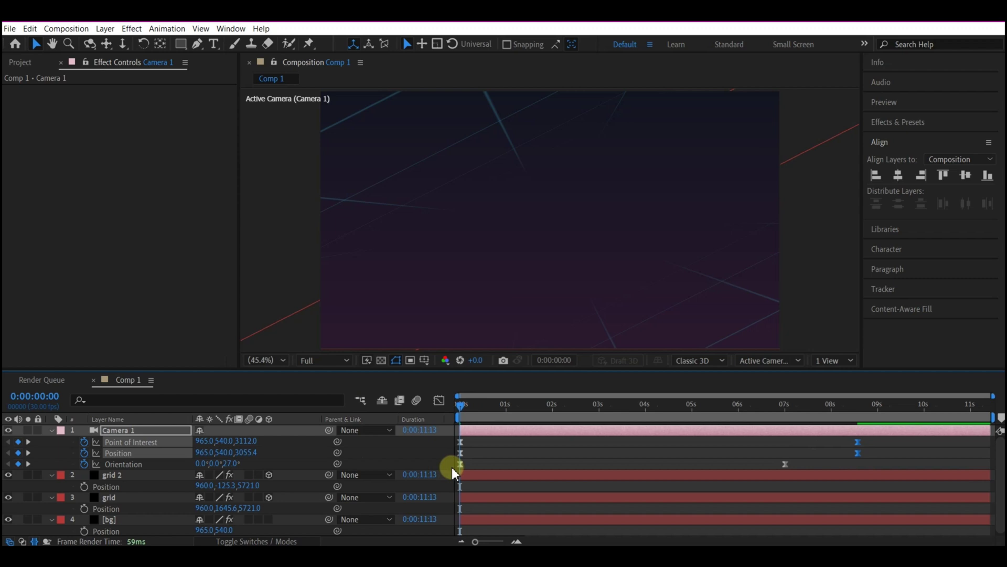
mouse_move(462, 465)
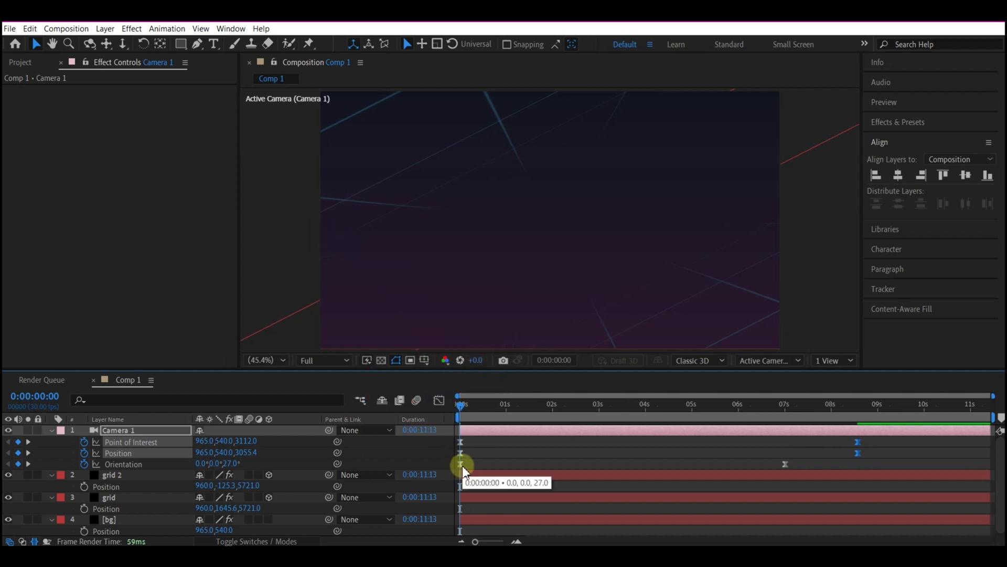
click(461, 464)
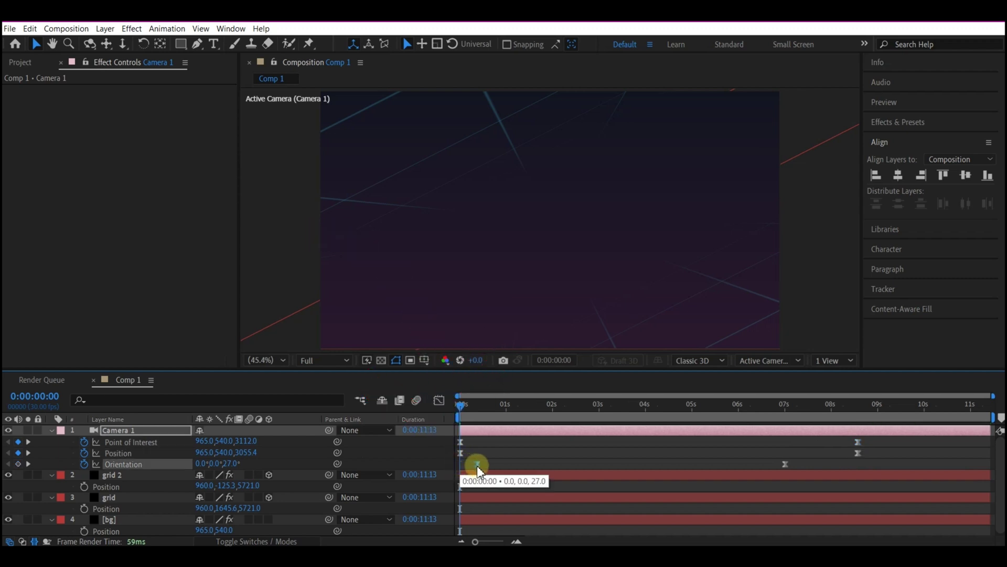
drag(477, 466, 478, 466)
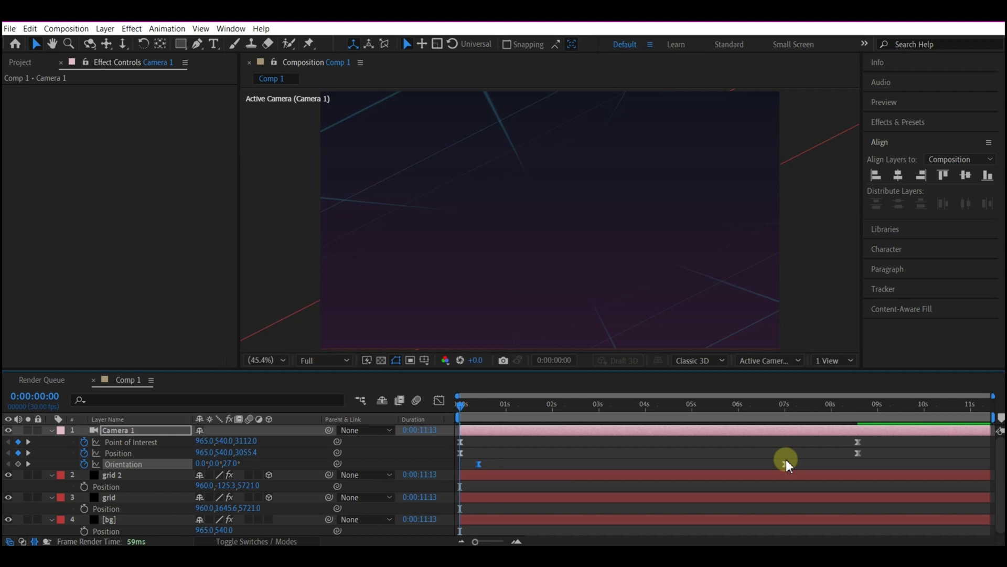